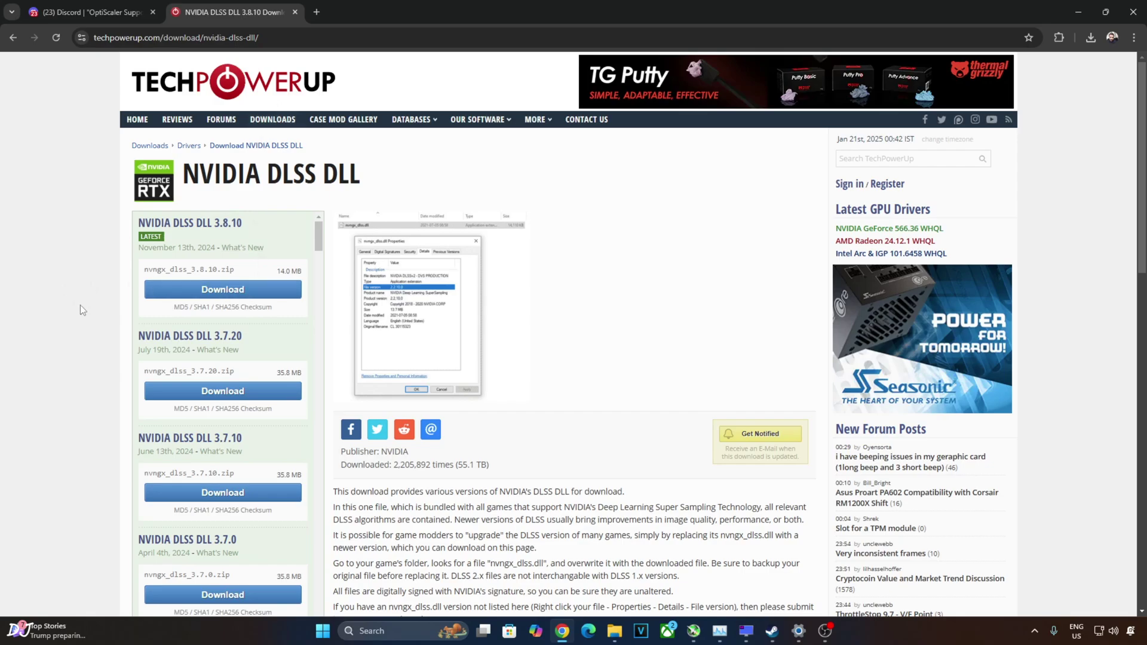
Step: Download the NVIDIA DLSS DLL 3.8.10 package from TechPowerUp
click(251, 291)
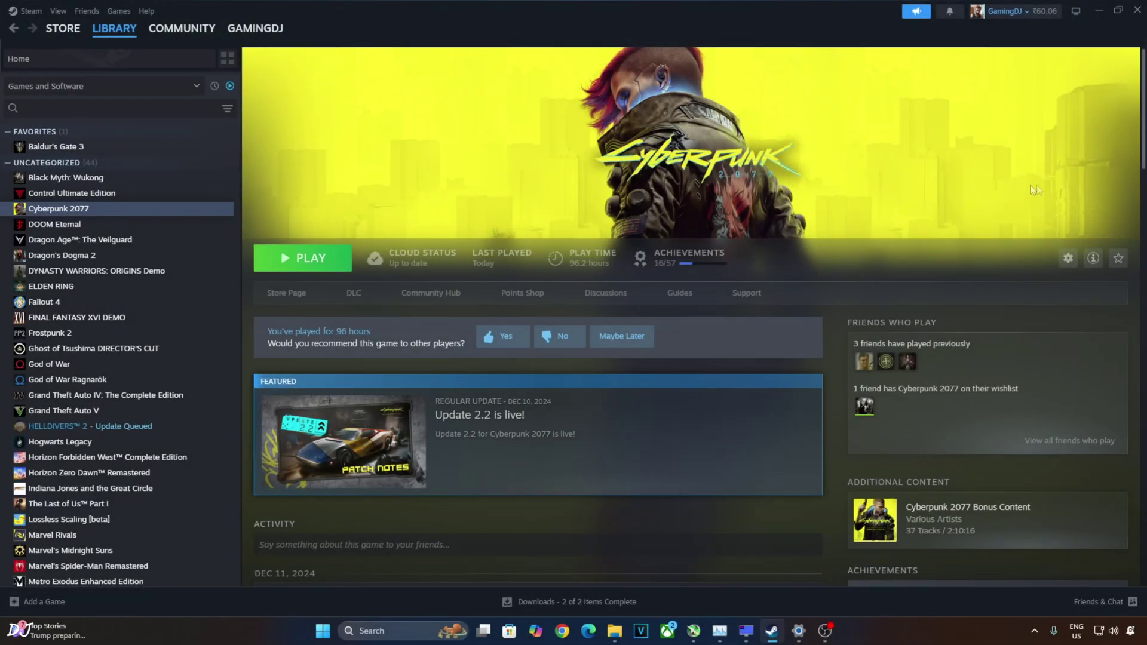
Step: Minimize Steam and open the default graphics settings through the Windows display settings
click(1092, 9)
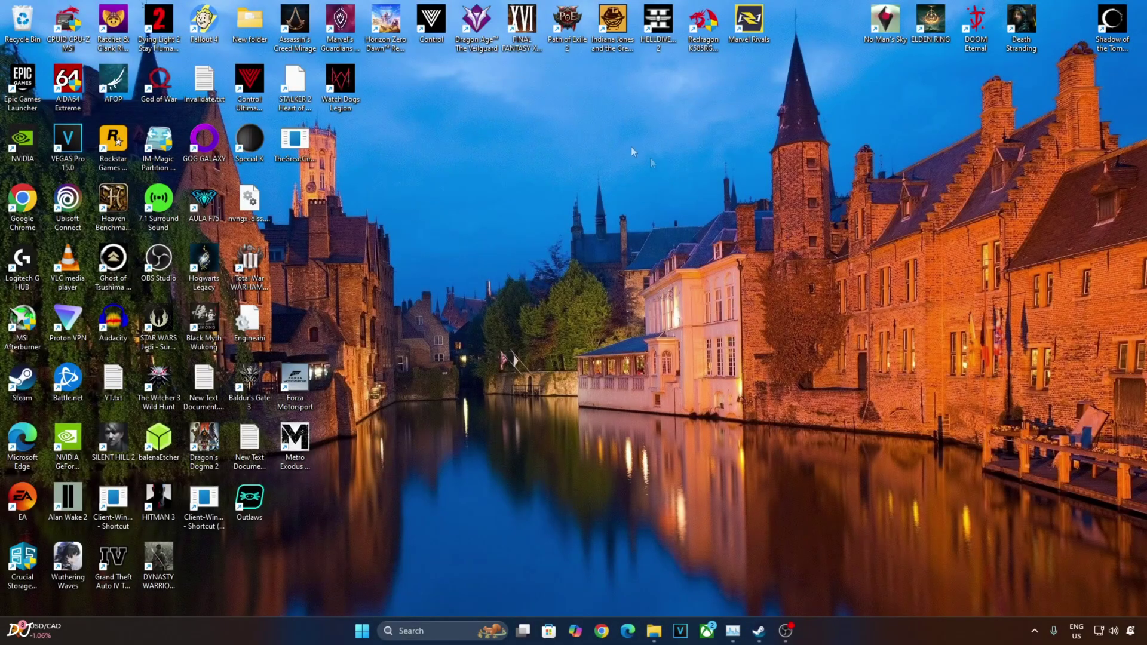
right_click(443, 98)
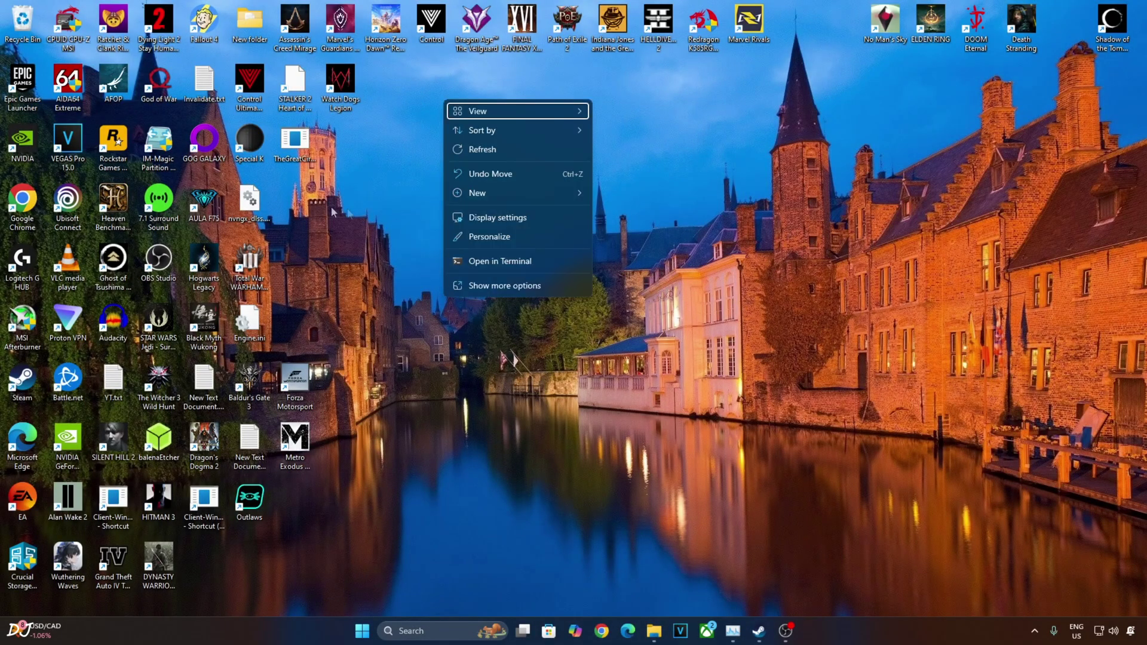
click(496, 218)
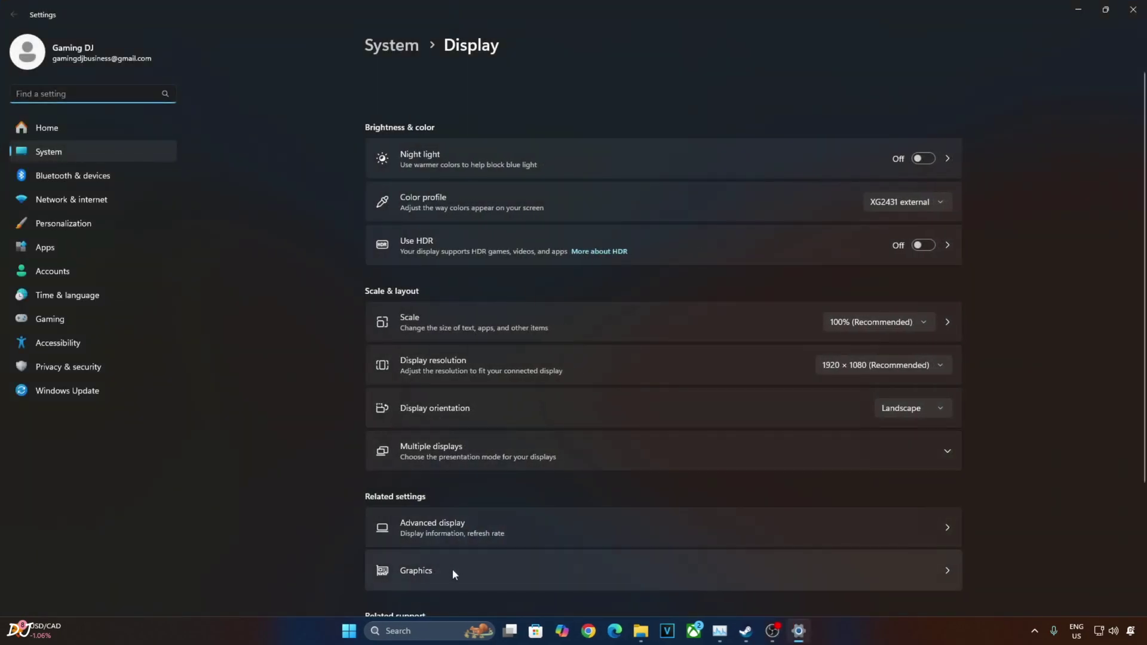
click(453, 568)
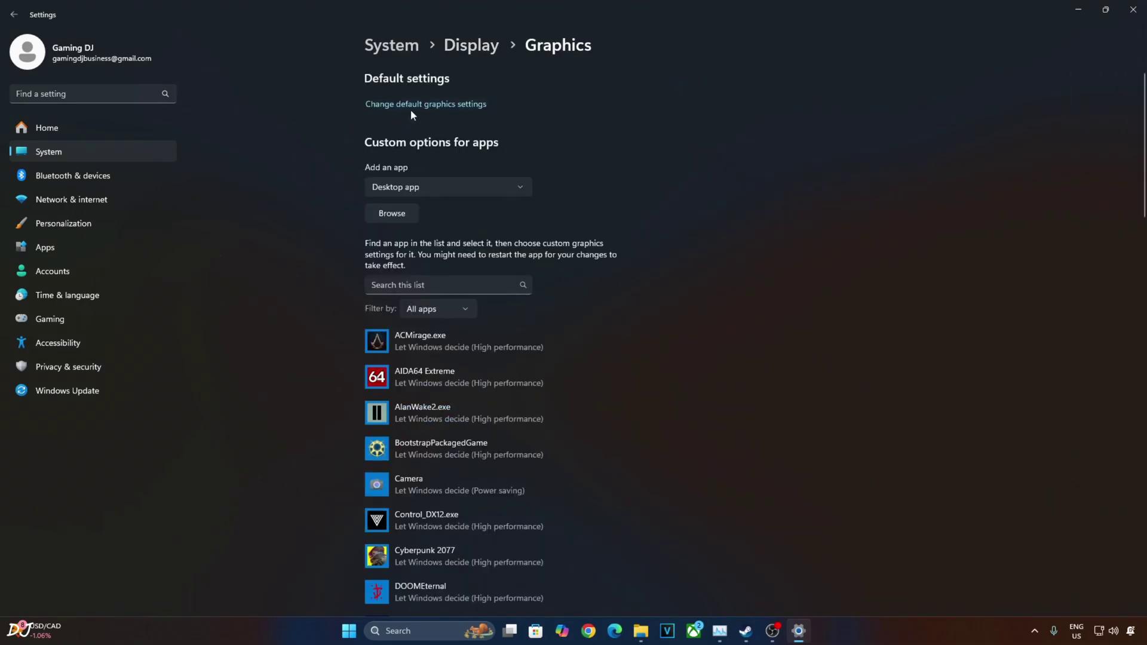
click(410, 104)
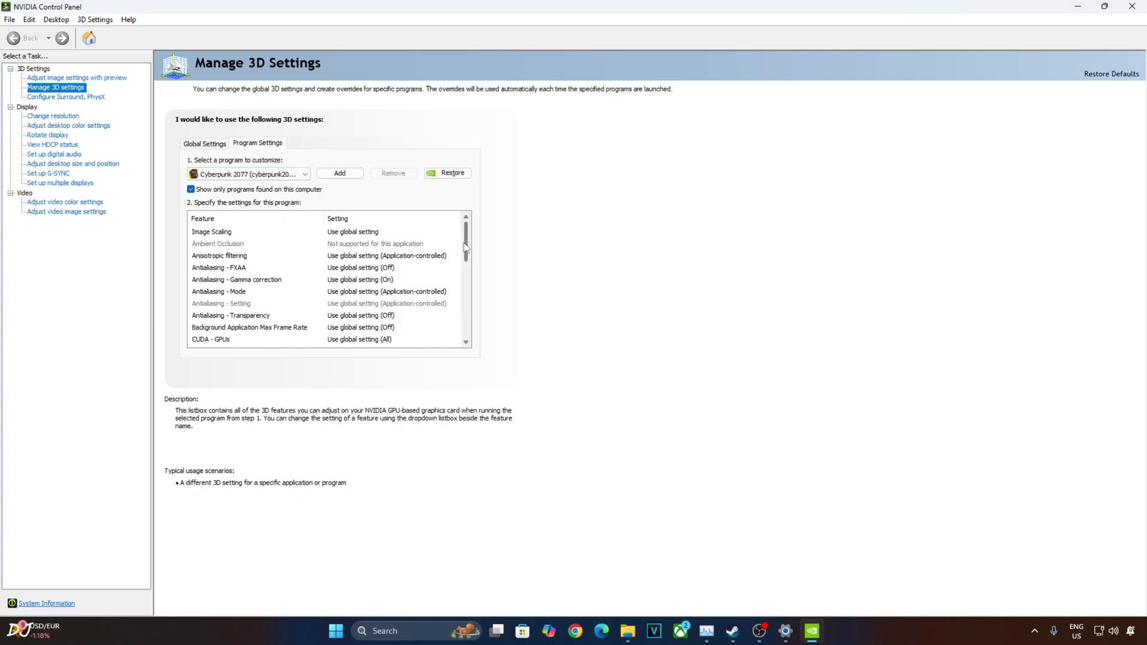
Step: Examine the Cyberpunk 2077 program settings, including low latency mode and vertical sync, and the G-SYNC setup in NVIDIA Control Panel
scroll(470, 263, down, 2)
scroll(469, 266, down, 2)
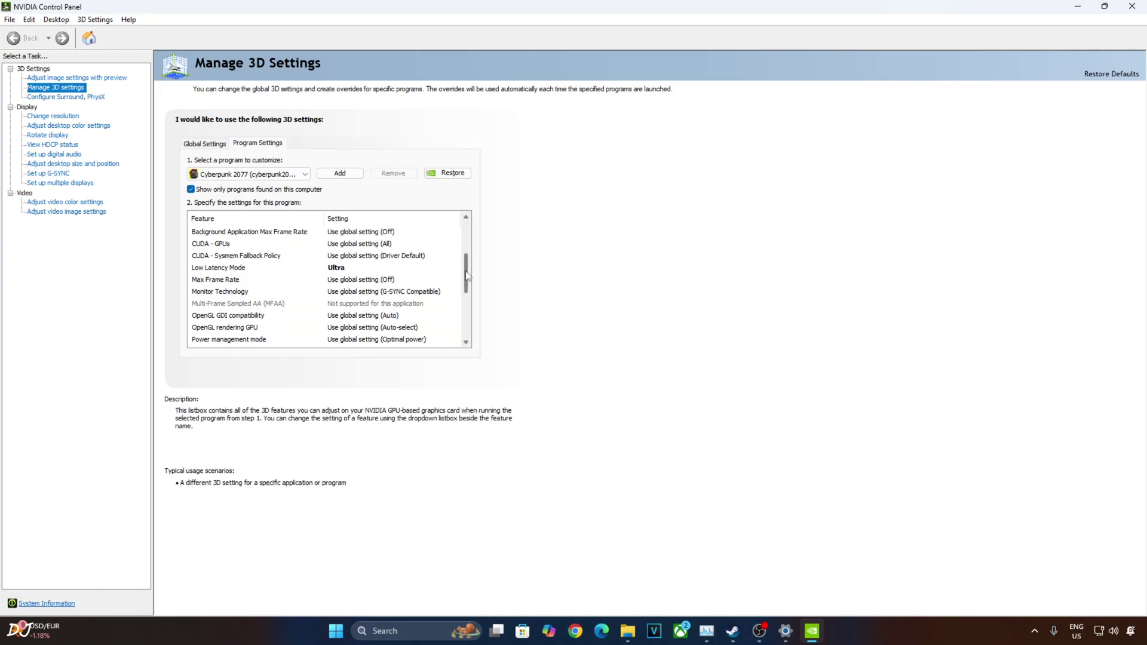
scroll(466, 274, down, 5)
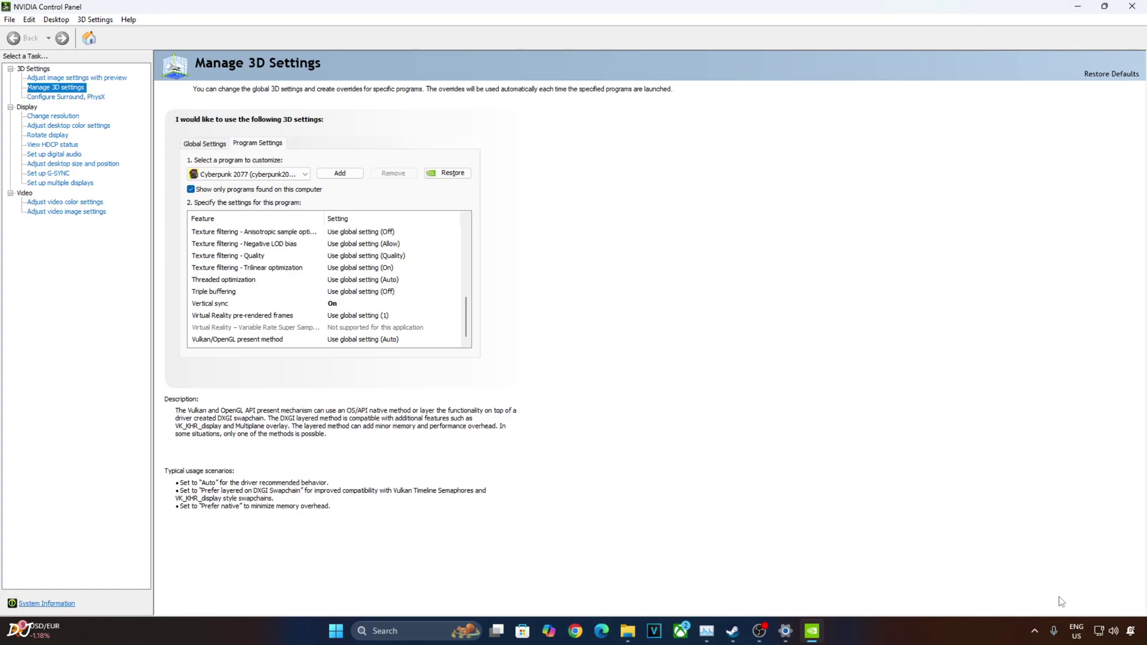
click(56, 174)
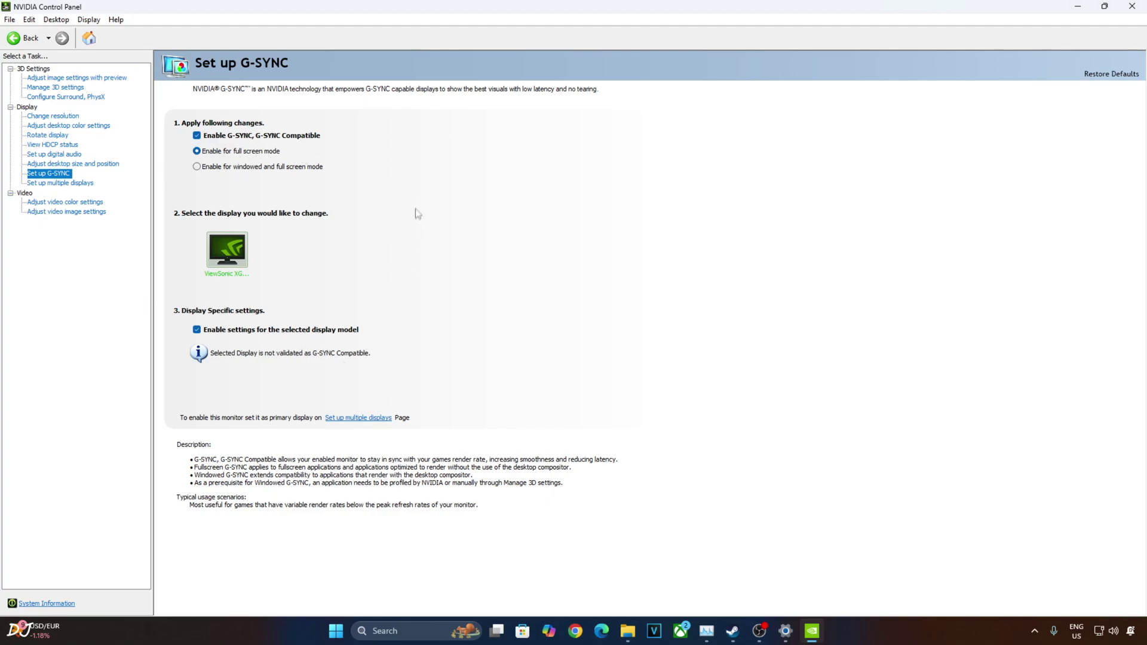
click(88, 24)
click(56, 20)
click(88, 19)
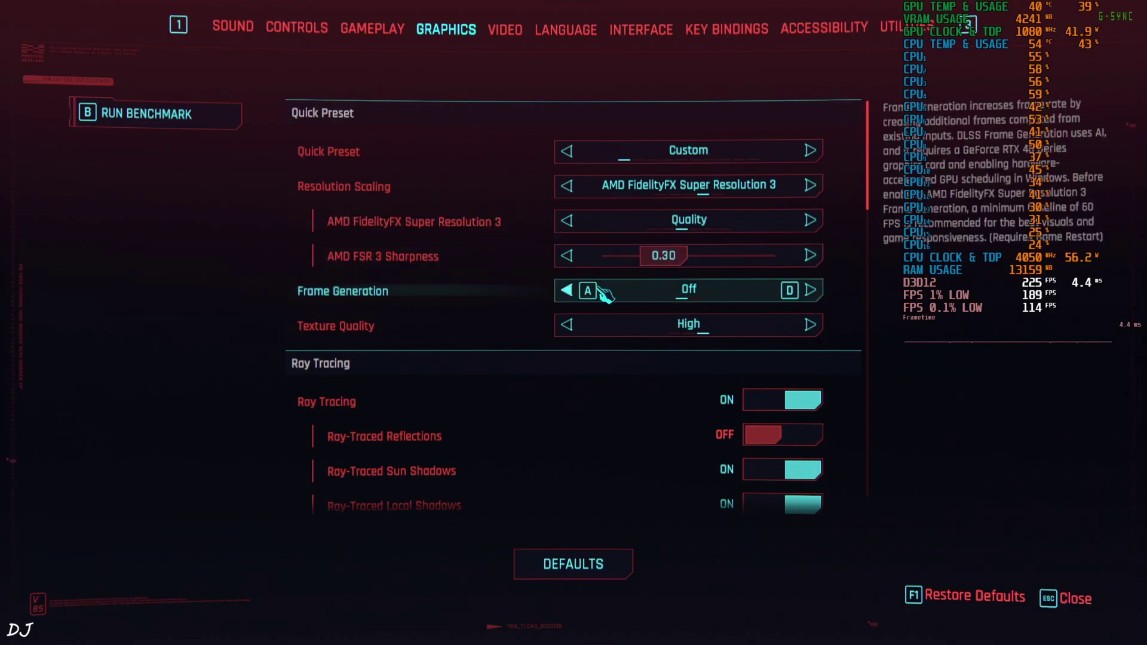
Step: Turn off motion blur, chromatic aberration and film grain in Cyberpunk 2077's graphics settings and apply the changes
scroll(422, 371, down, 5)
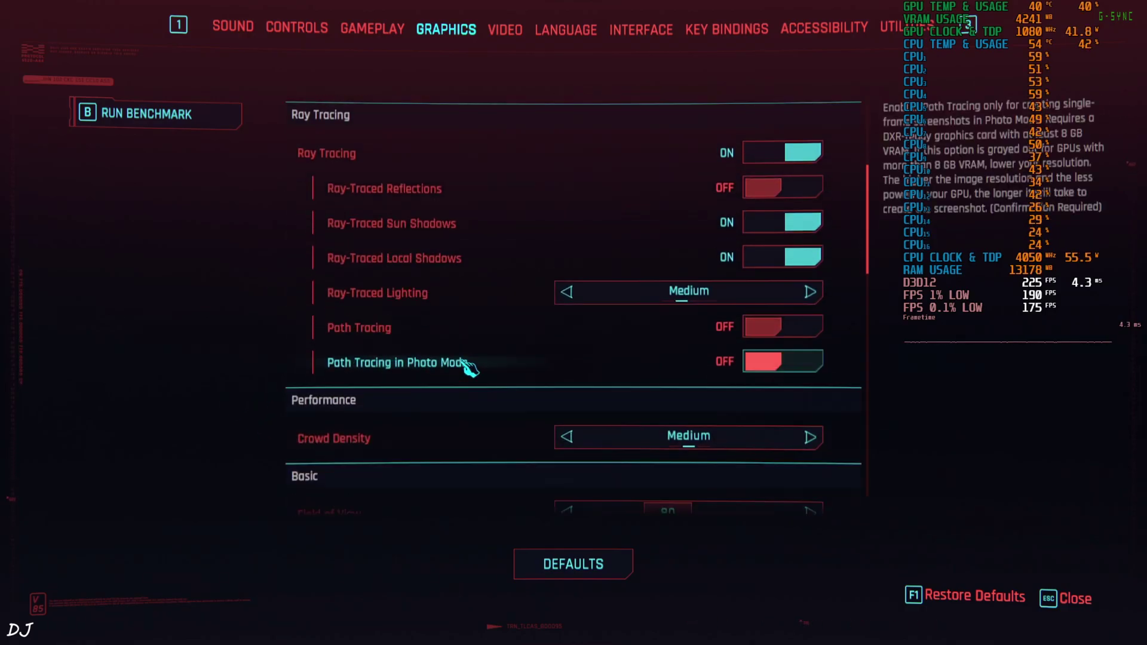
scroll(470, 367, down, 9)
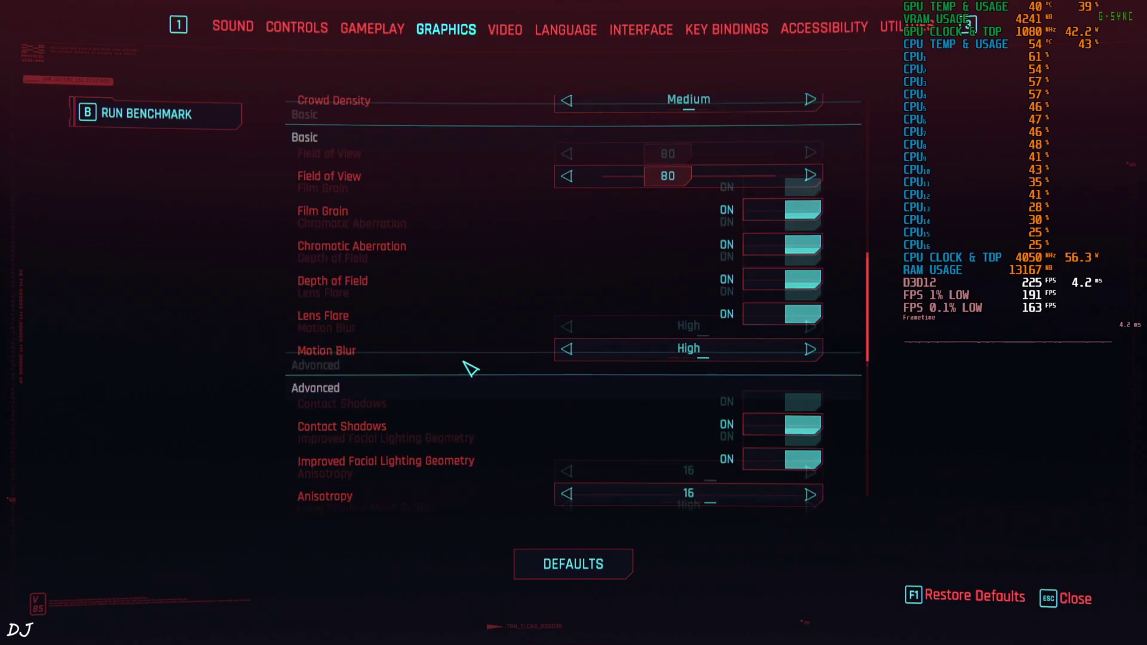
scroll(469, 367, down, 3)
scroll(469, 367, up, 6)
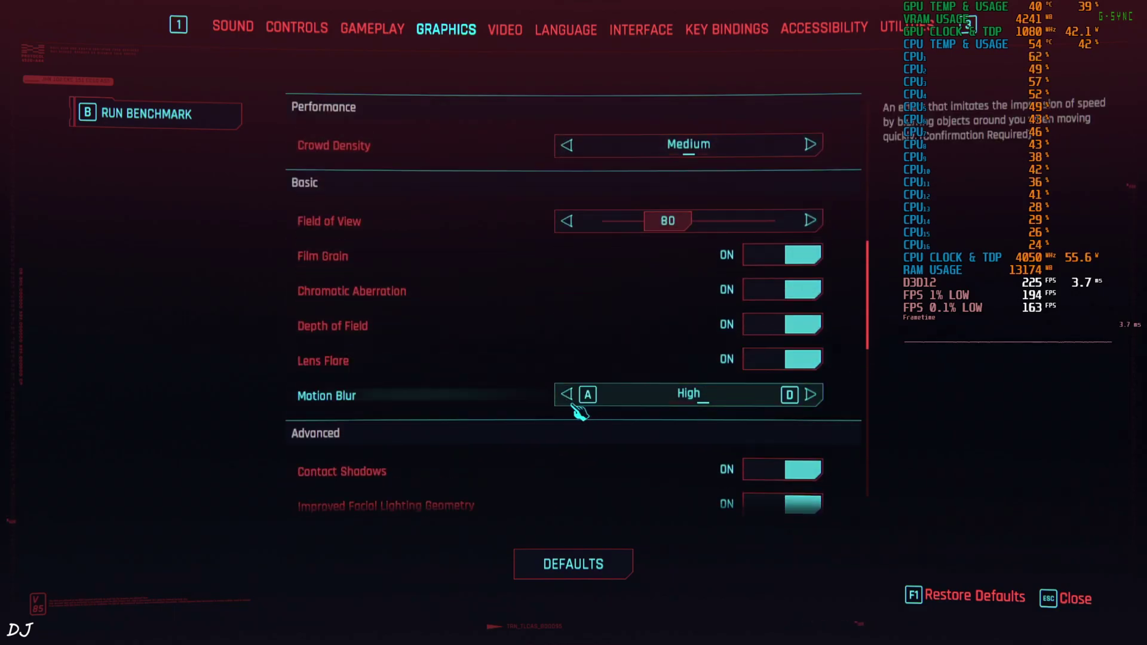
click(572, 404)
click(572, 404)
click(765, 292)
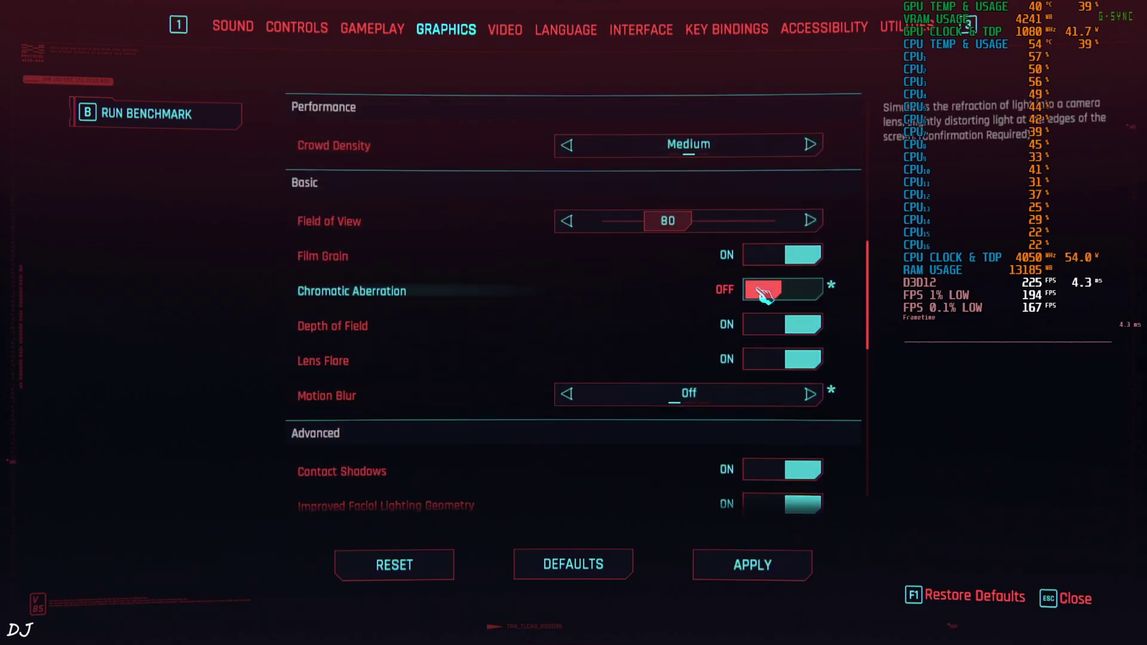
click(792, 257)
click(754, 571)
Step: Review the game's advanced graphics options and video display settings, and return to the main menu
scroll(337, 428, down, 1)
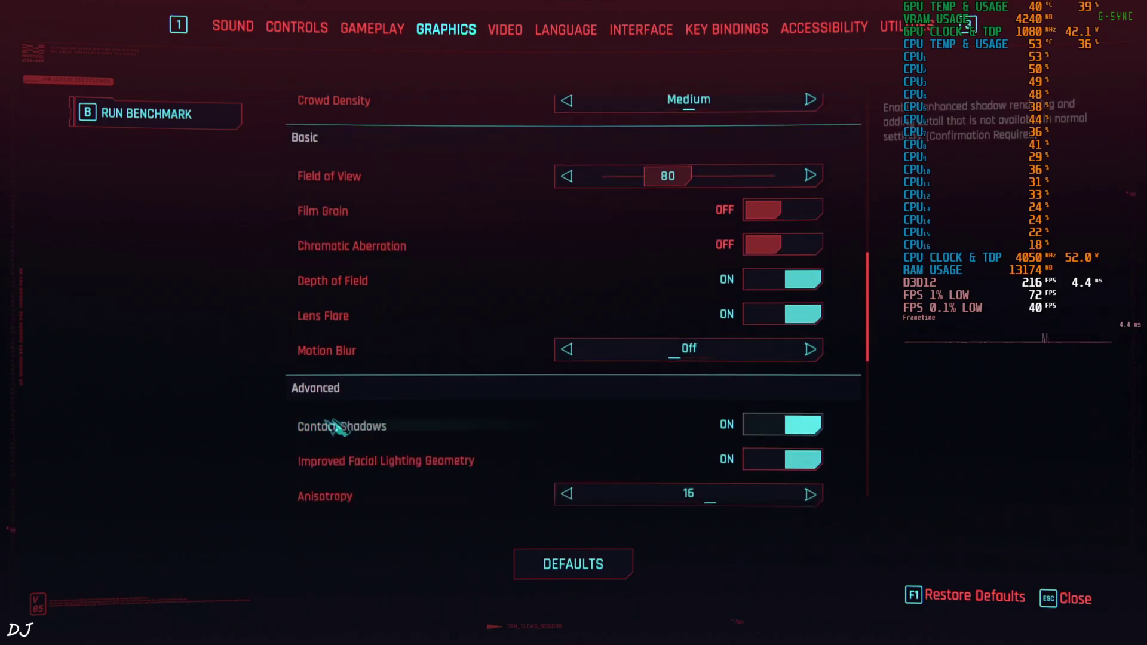
scroll(406, 413, down, 10)
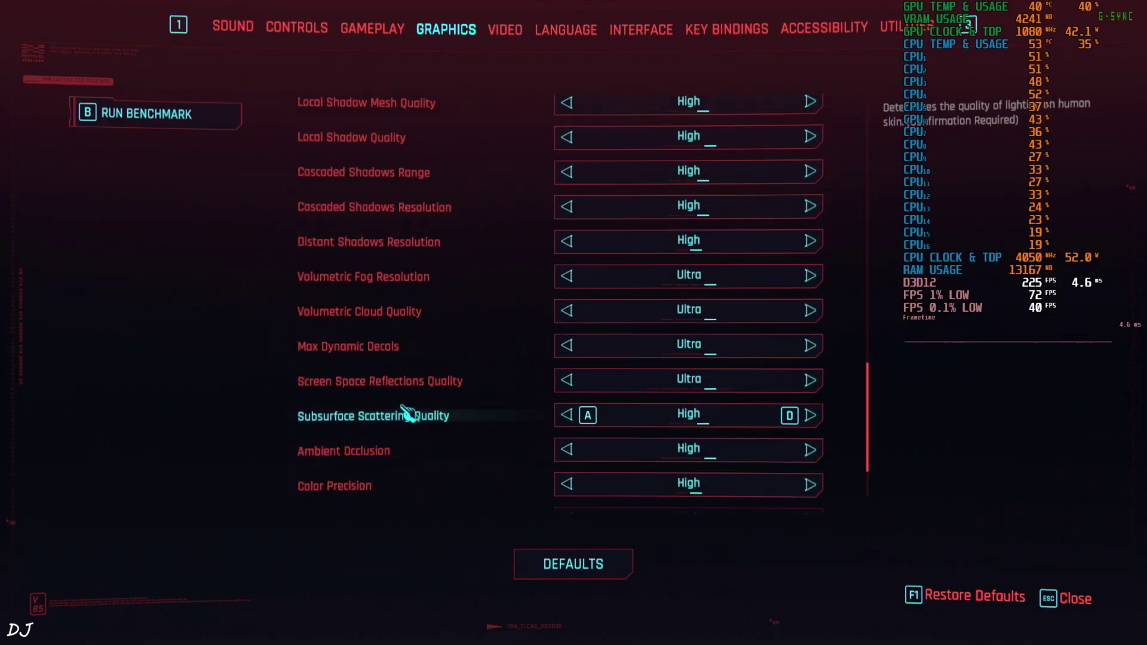
scroll(406, 413, down, 3)
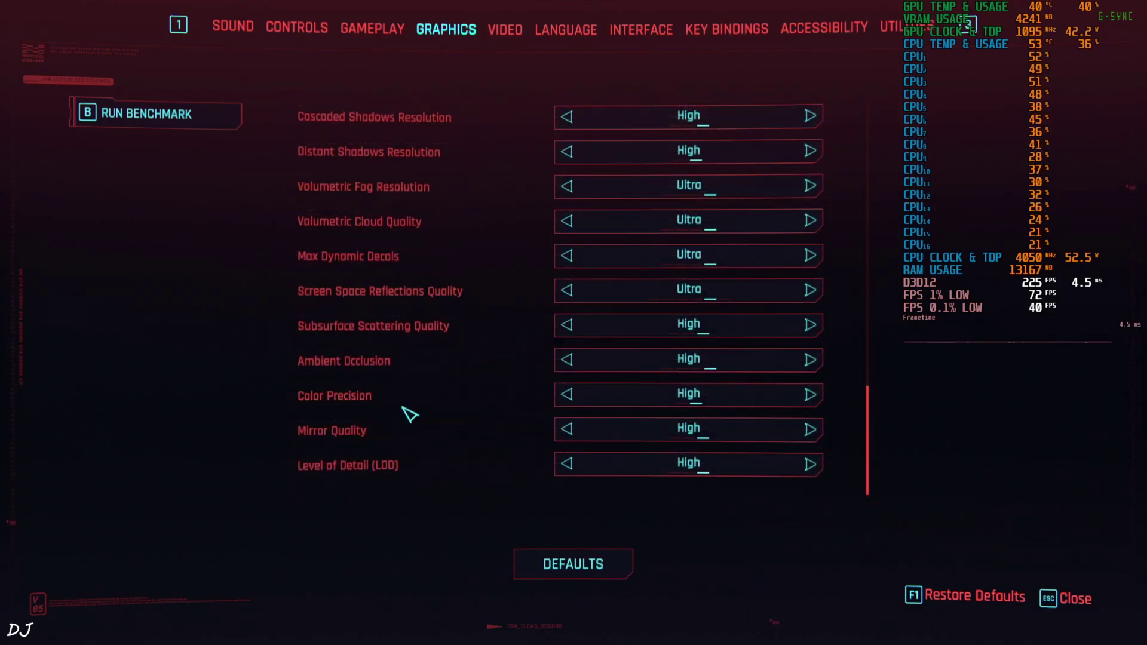
click(503, 41)
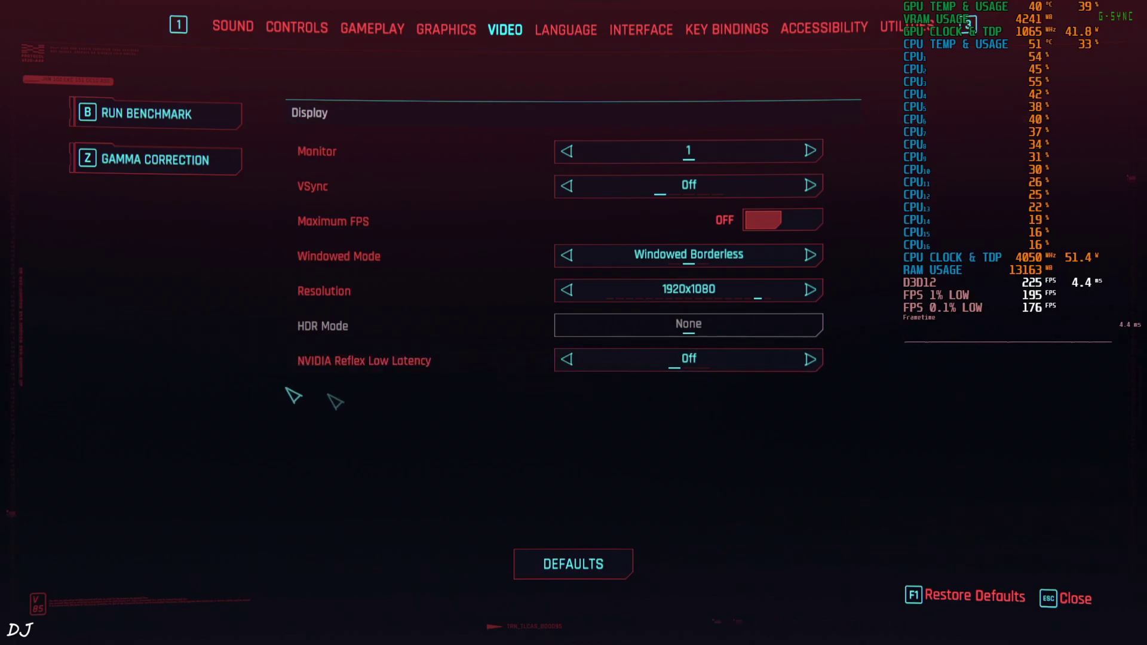
key(Escape)
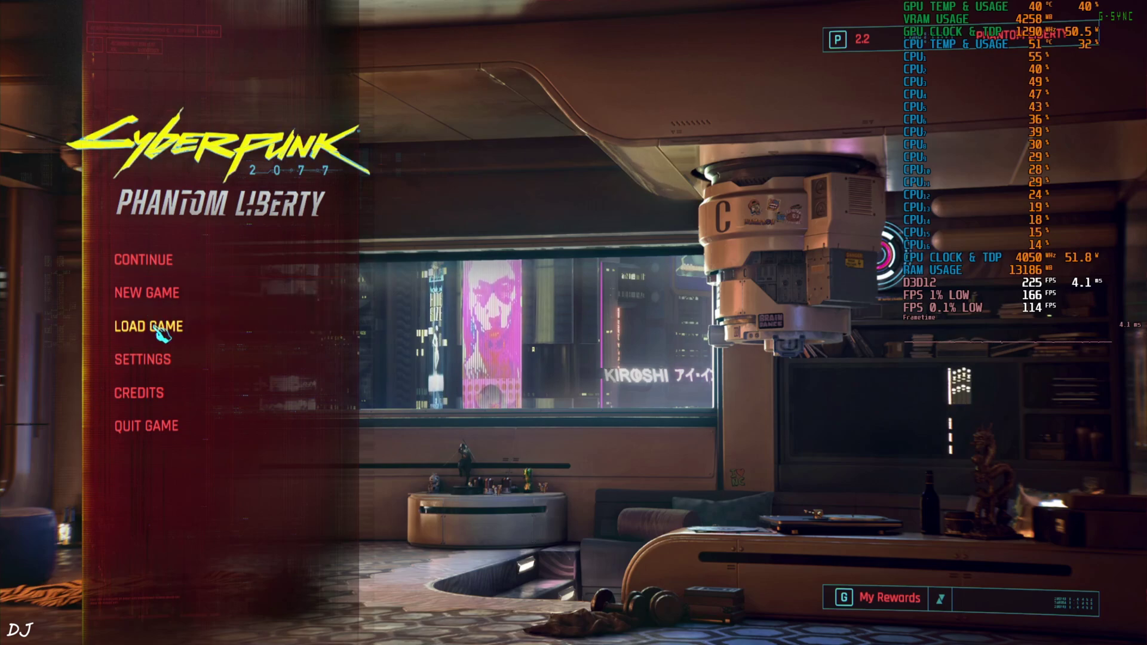
Step: Load a saved game and walk around the city streets to check performance with frame generation off
click(183, 335)
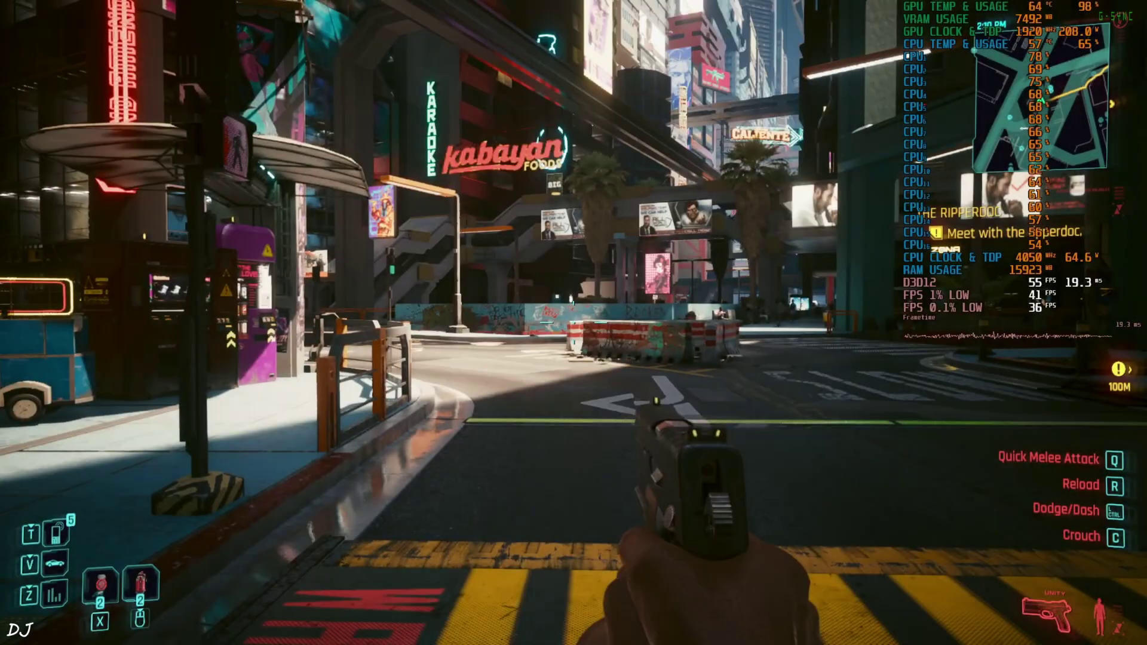
key(w)
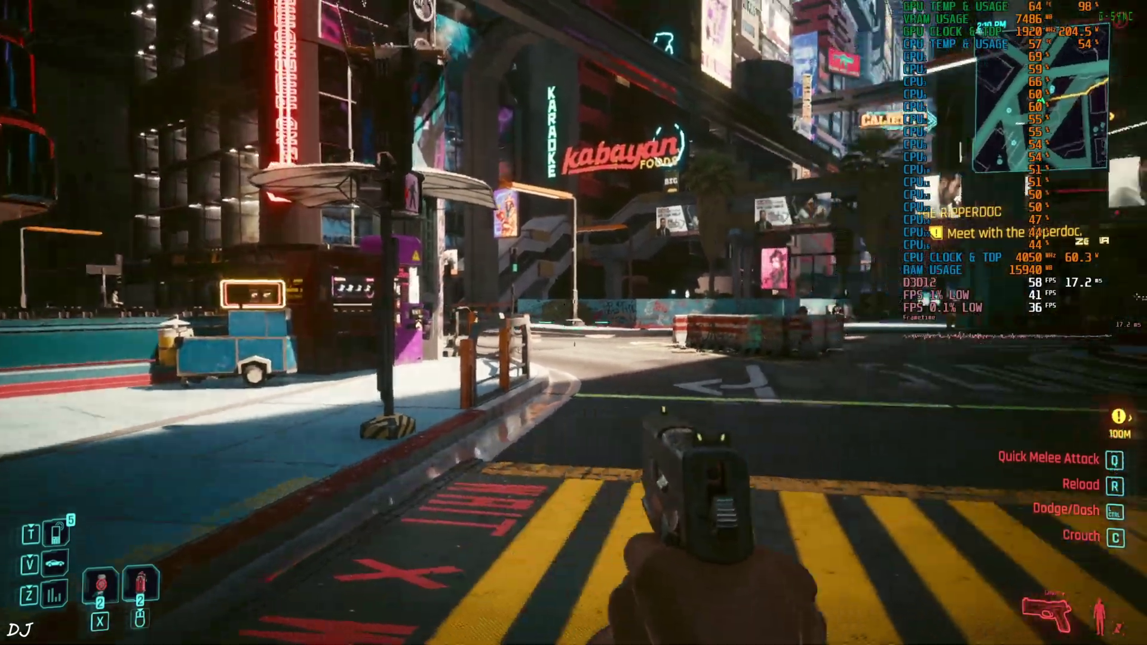
key(w)
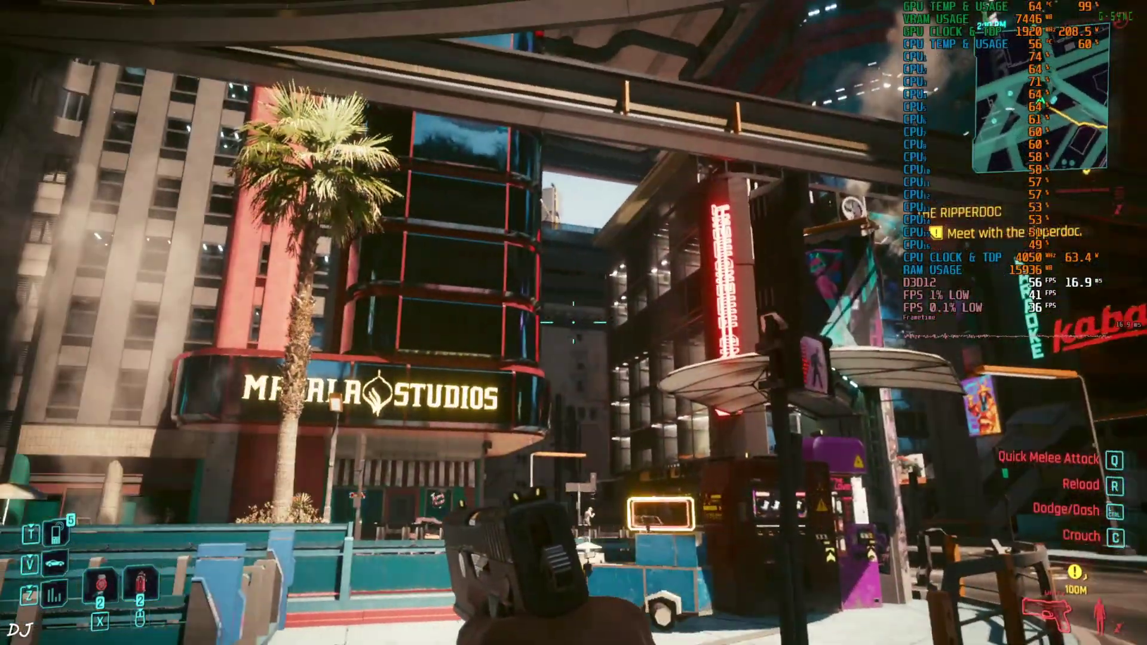
key(w)
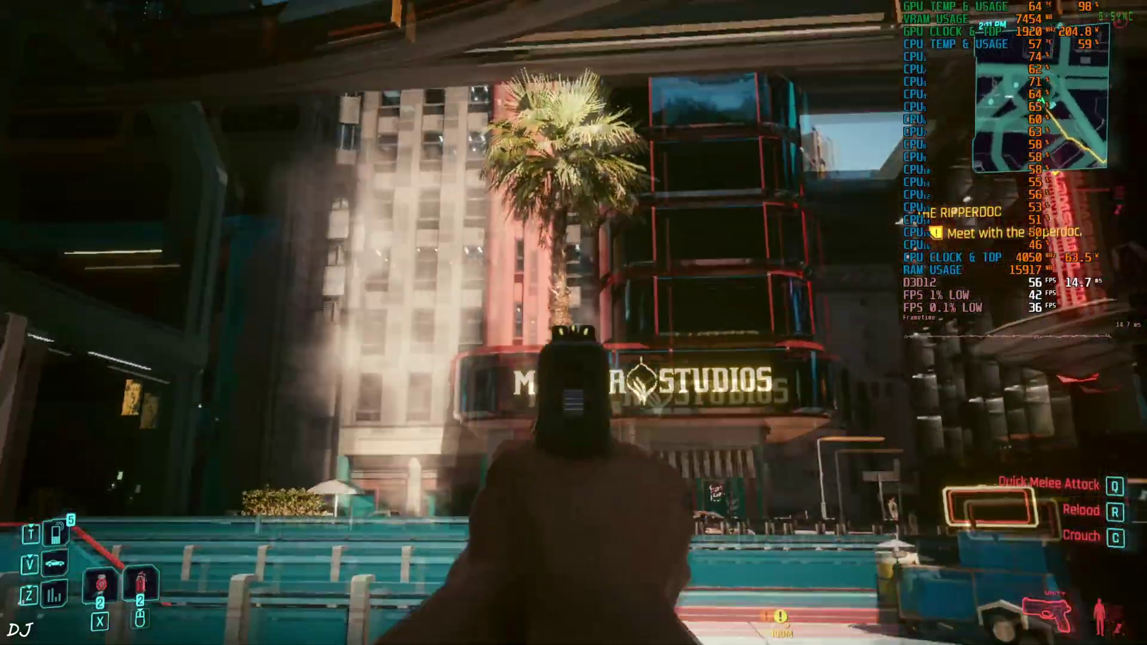
key(w)
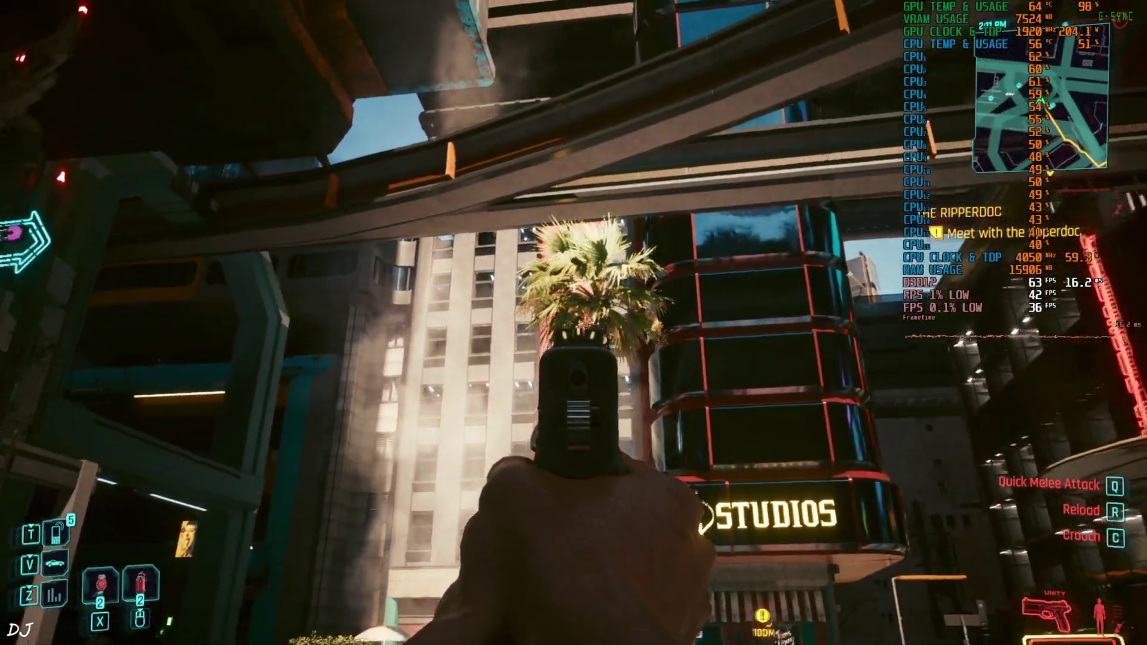
key(w)
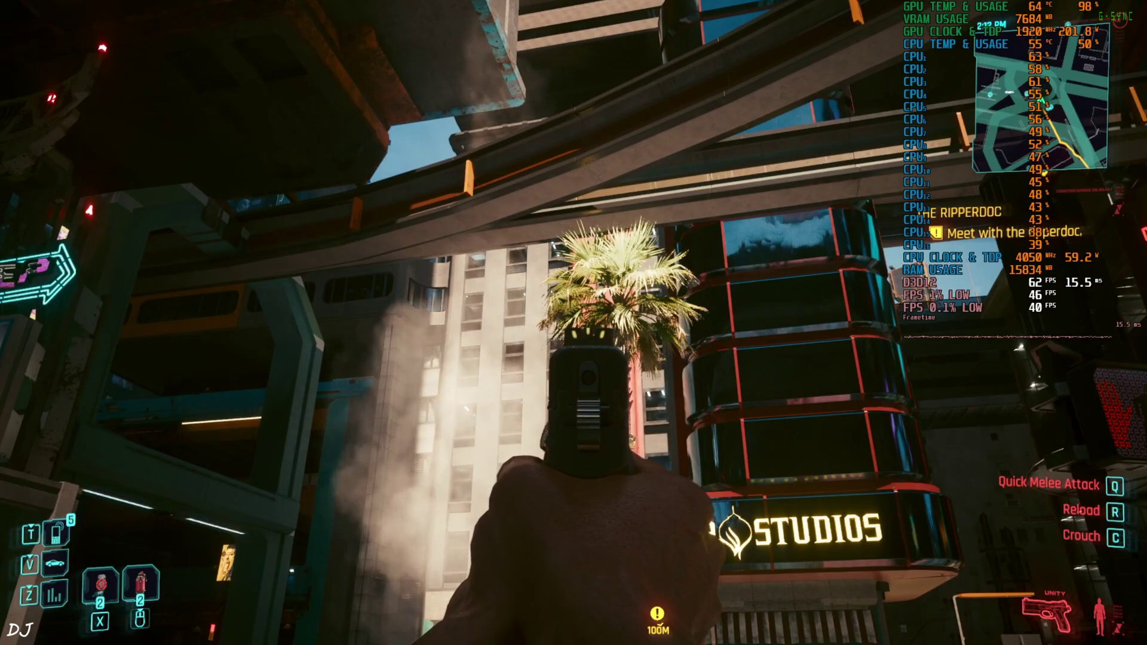
key(w)
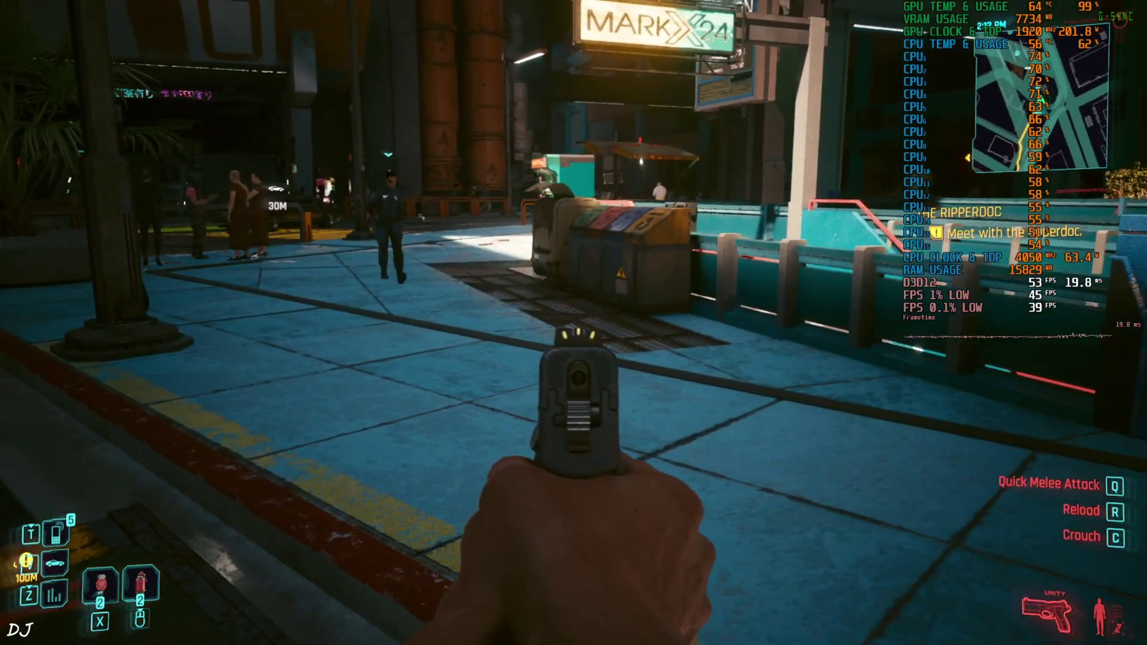
key(w)
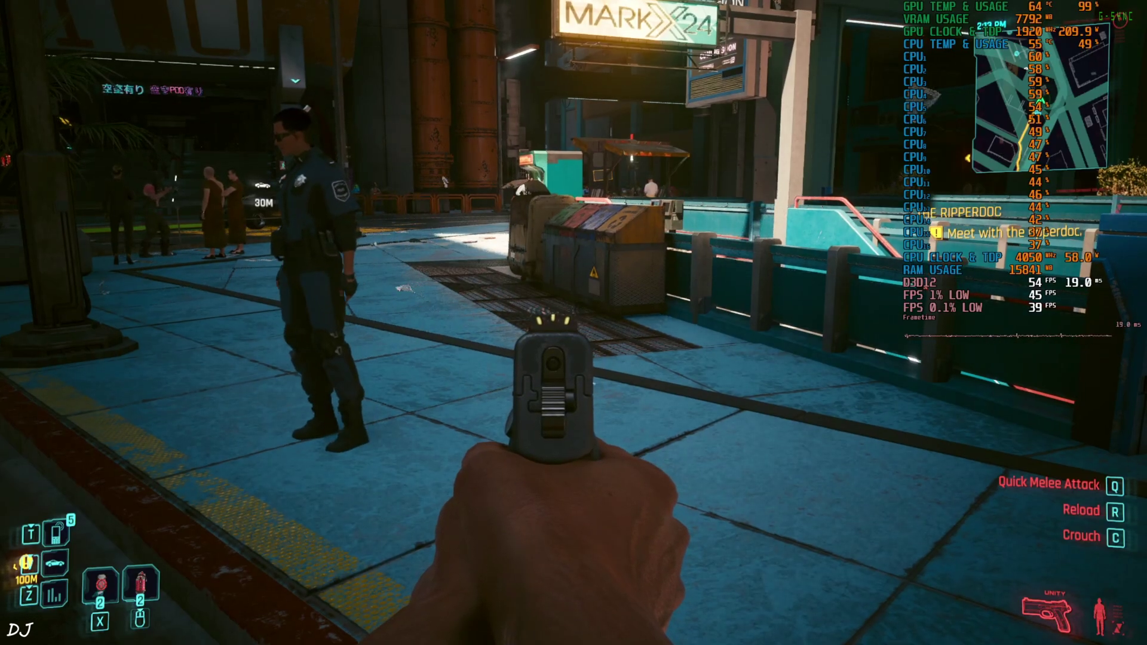
key(w)
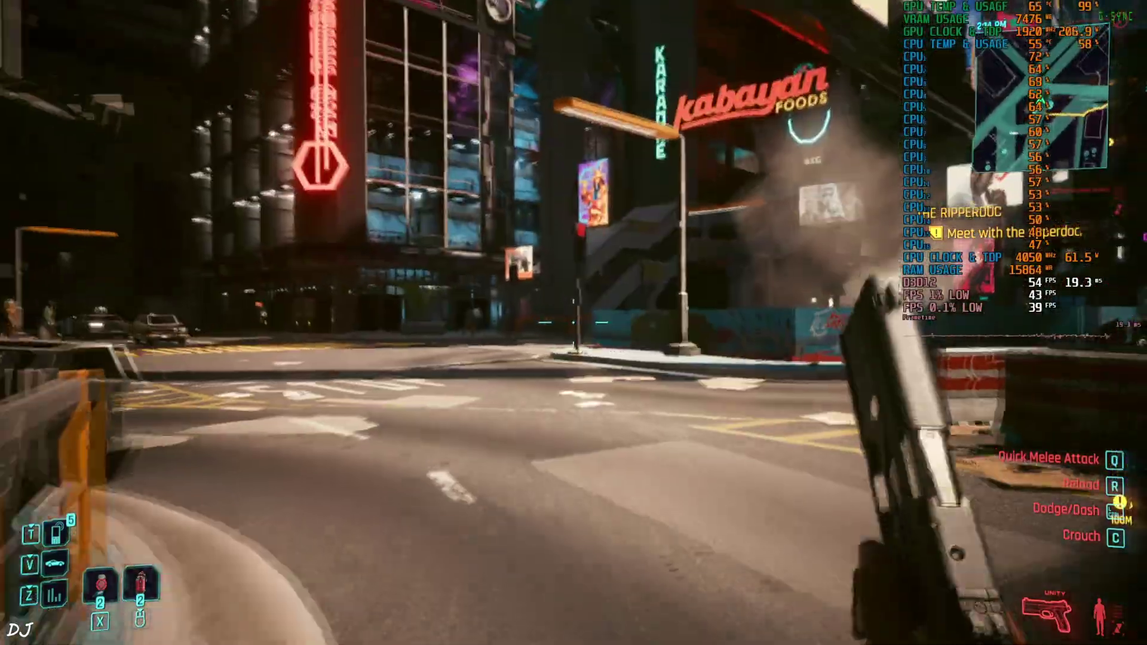
key(w)
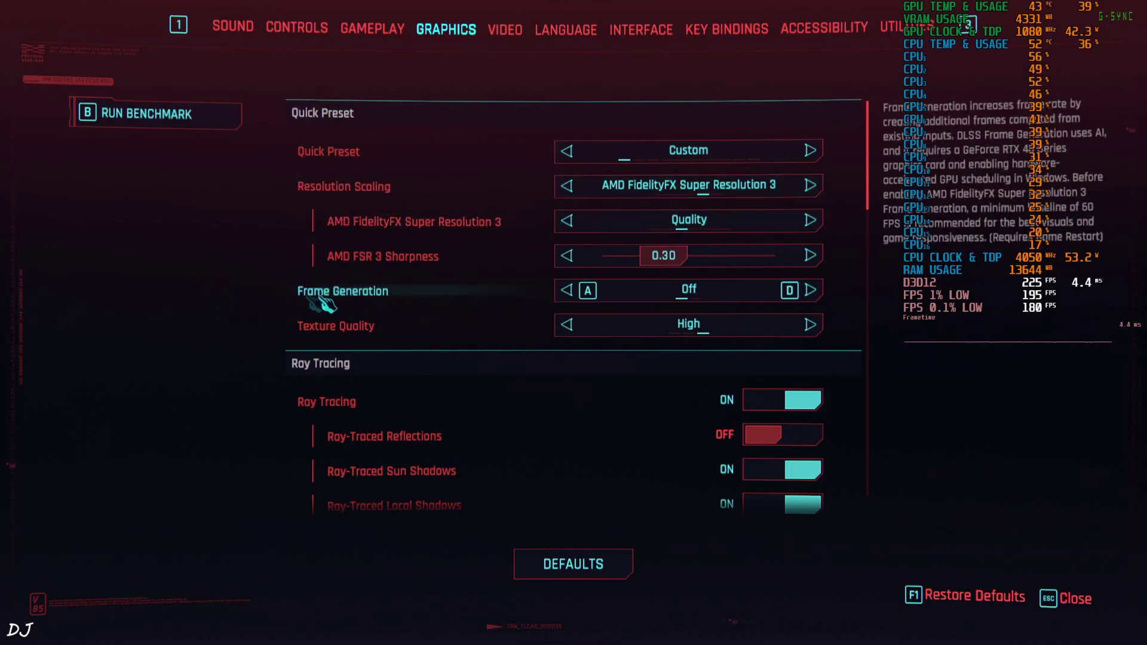
Step: Set Frame Generation to AMD FSR 3 Frame Generation in the graphics settings and apply the change
click(809, 291)
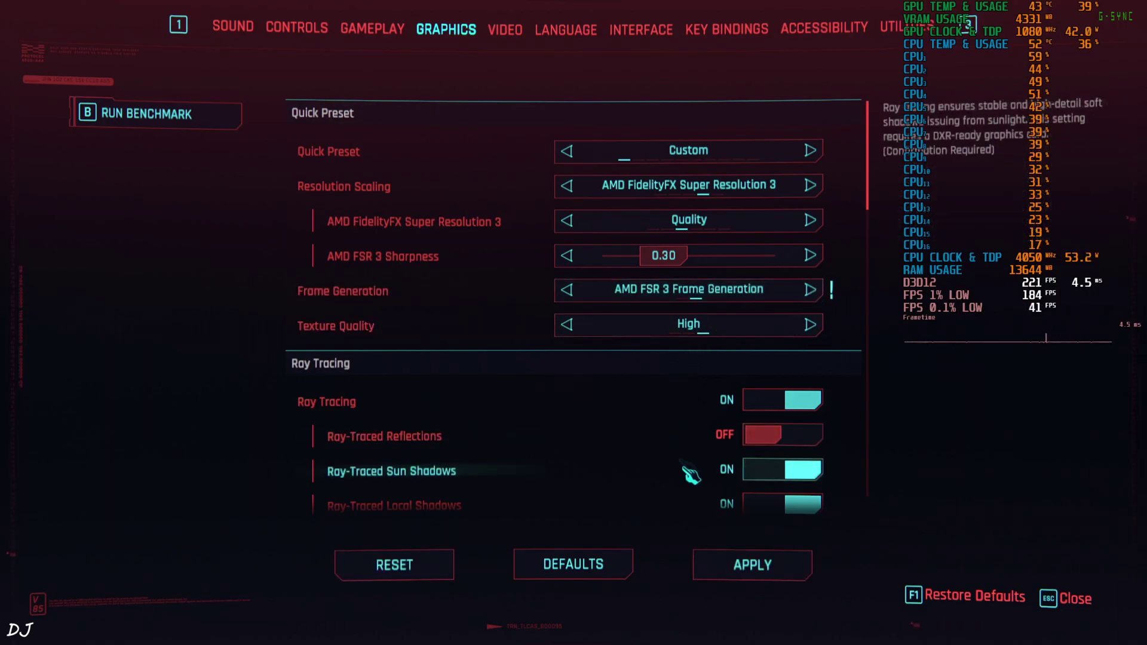
click(751, 570)
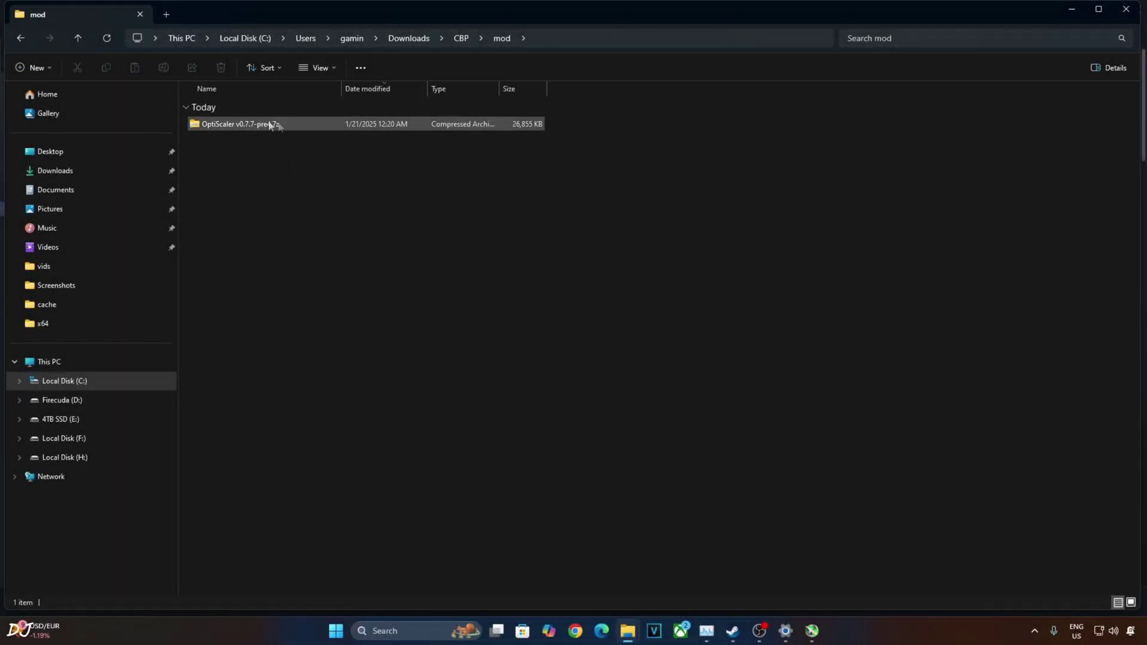
Step: In File Explorer, copy all files from the OptiScaler v0.7.7-pre4.7z archive and return to the mod folder
double_click(246, 127)
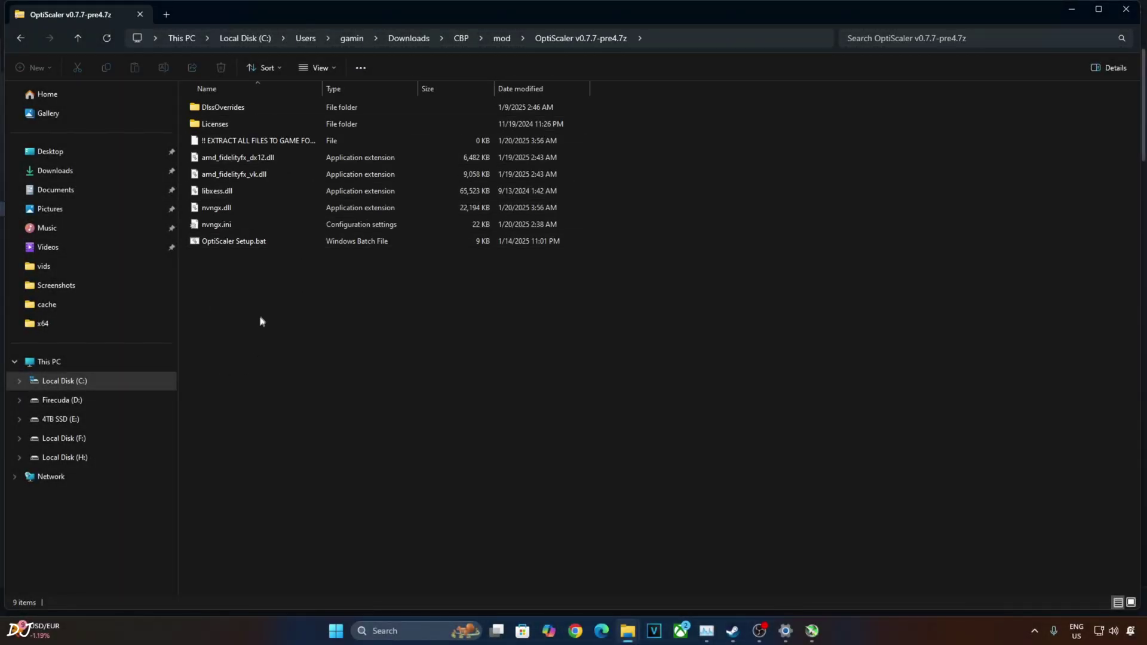
drag(259, 317, 344, 252)
right_click(202, 242)
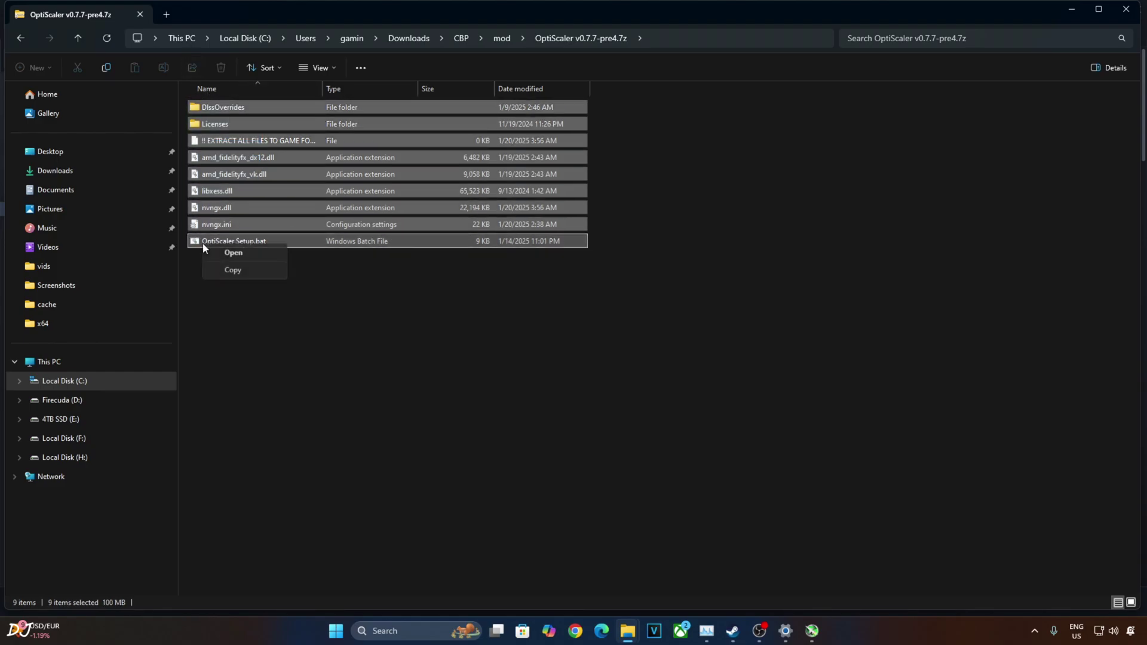
click(243, 269)
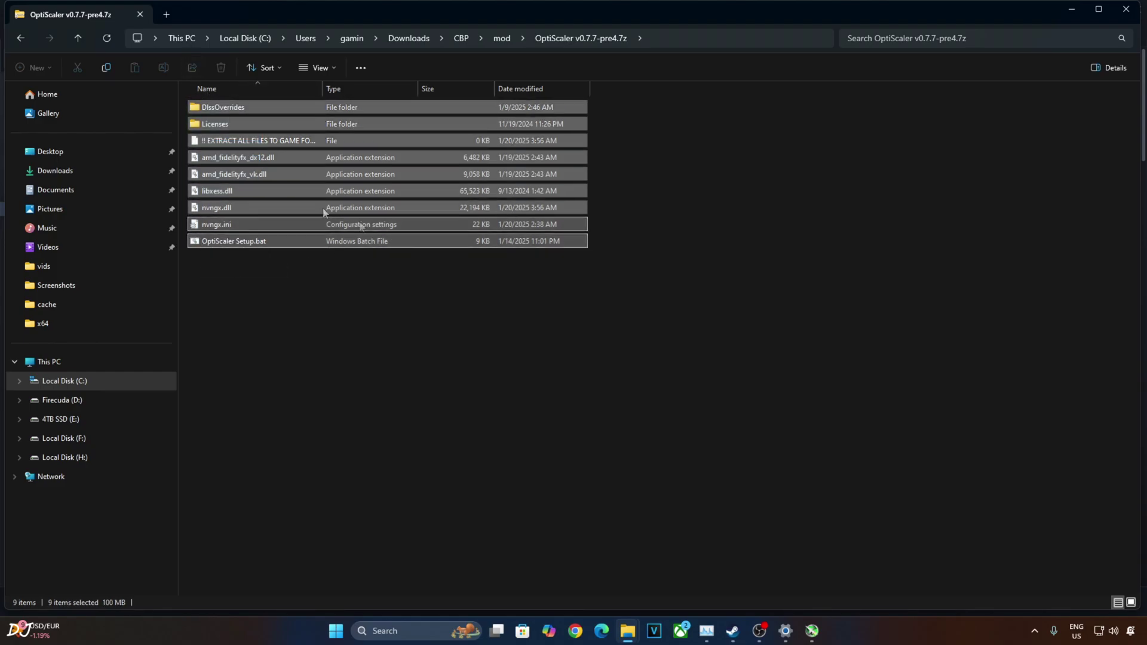
click(79, 40)
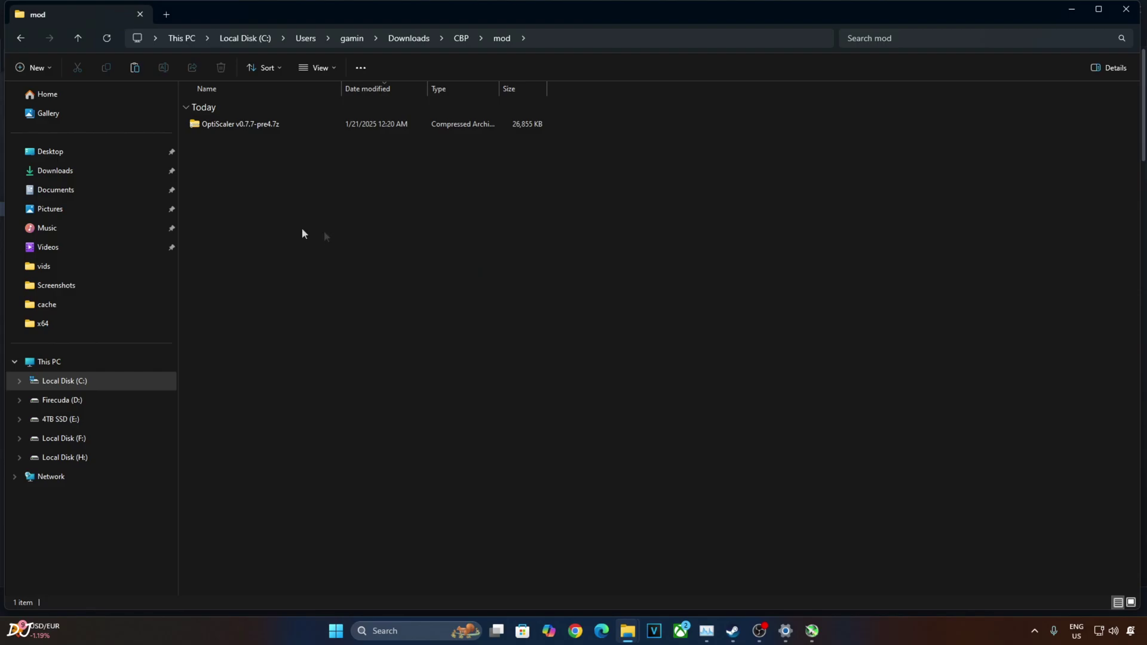
Step: Paste the copied OptiScaler archive files into the mod folder
right_click(242, 212)
click(257, 222)
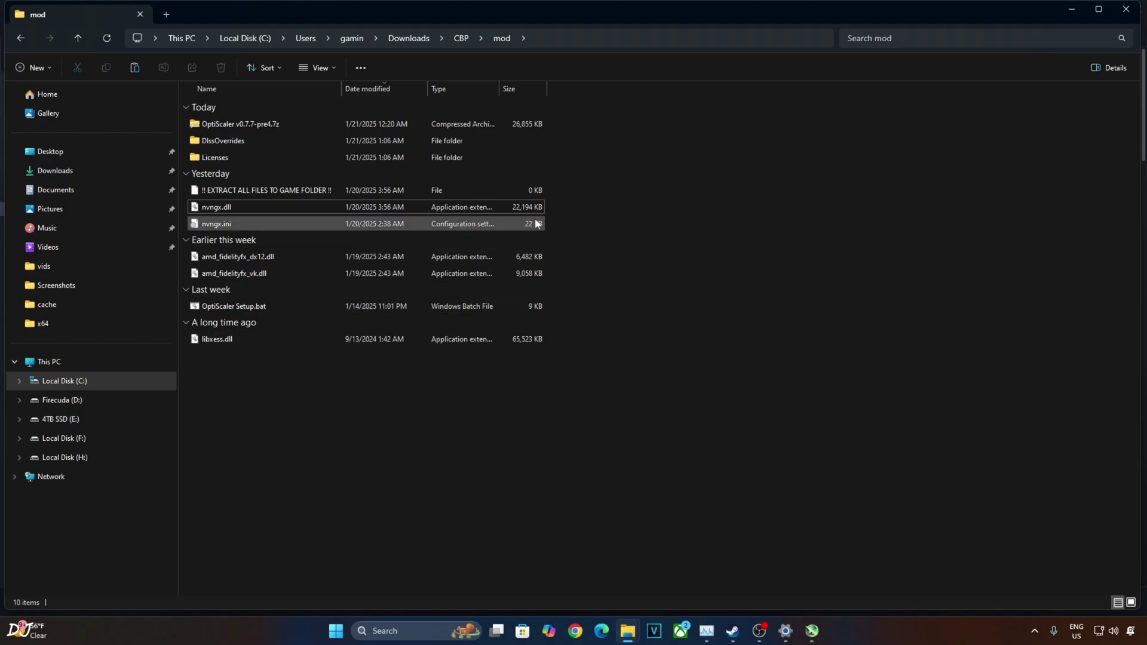
click(317, 209)
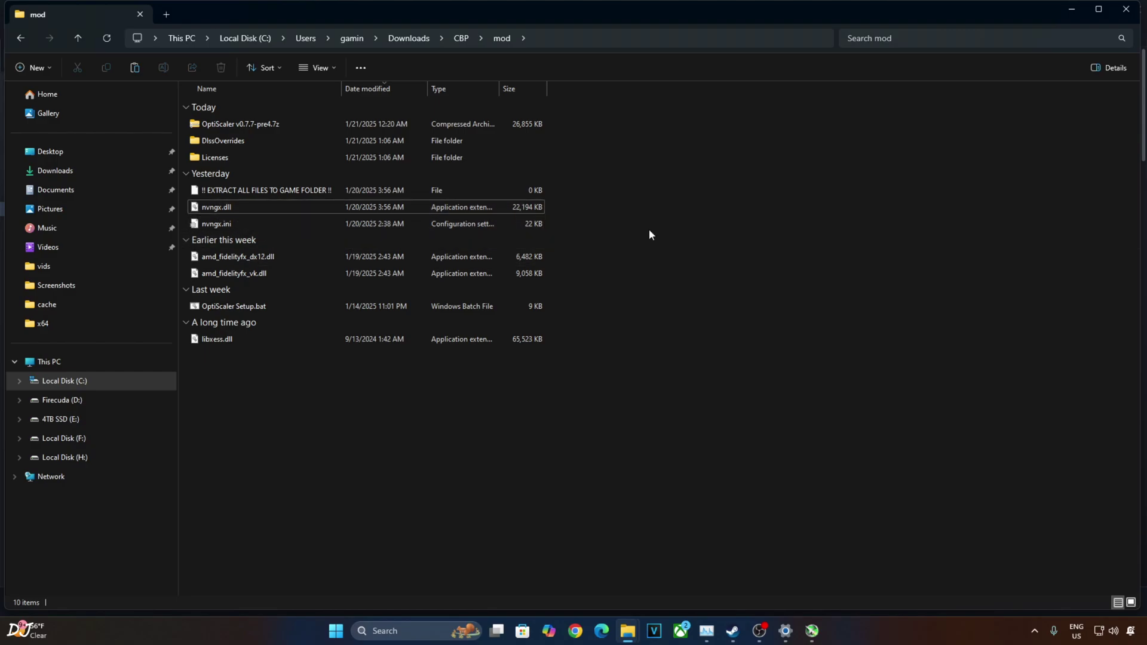
Step: Rename nvngx.dll in the mod folder as winmm.dll
click(221, 212)
right_click(218, 214)
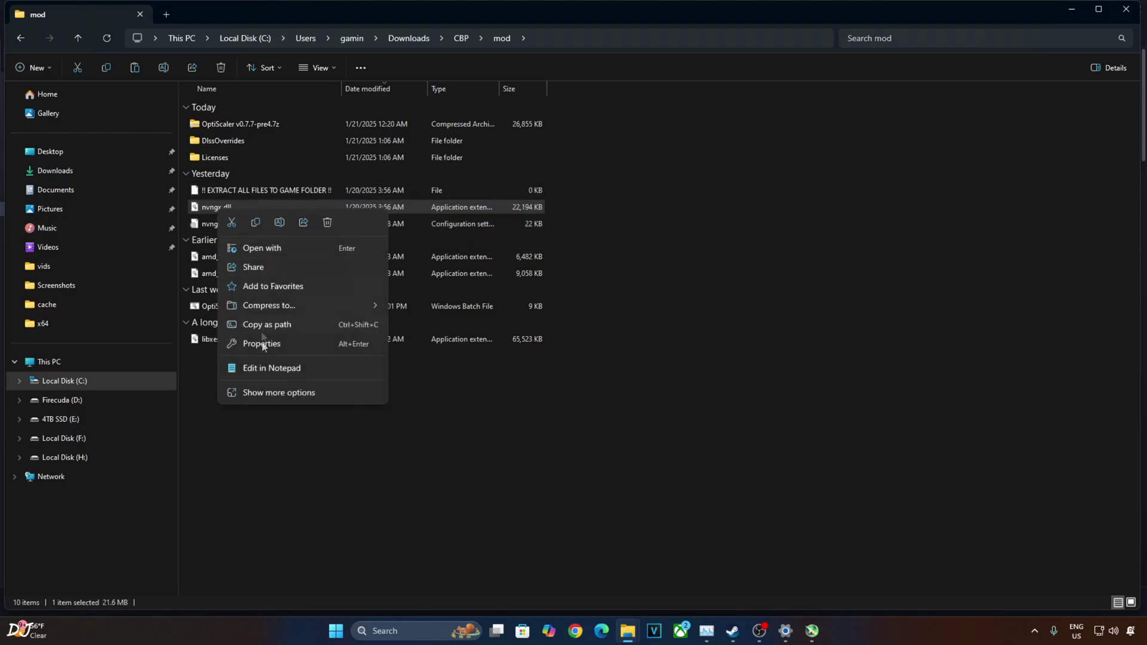
click(239, 392)
click(251, 444)
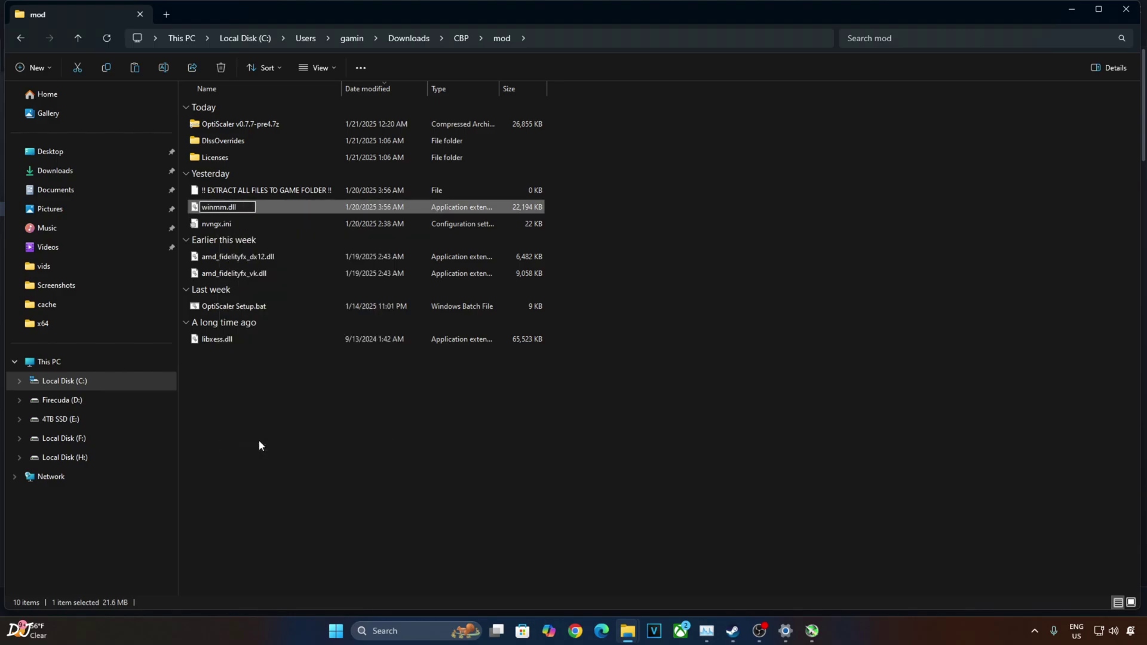
click(260, 442)
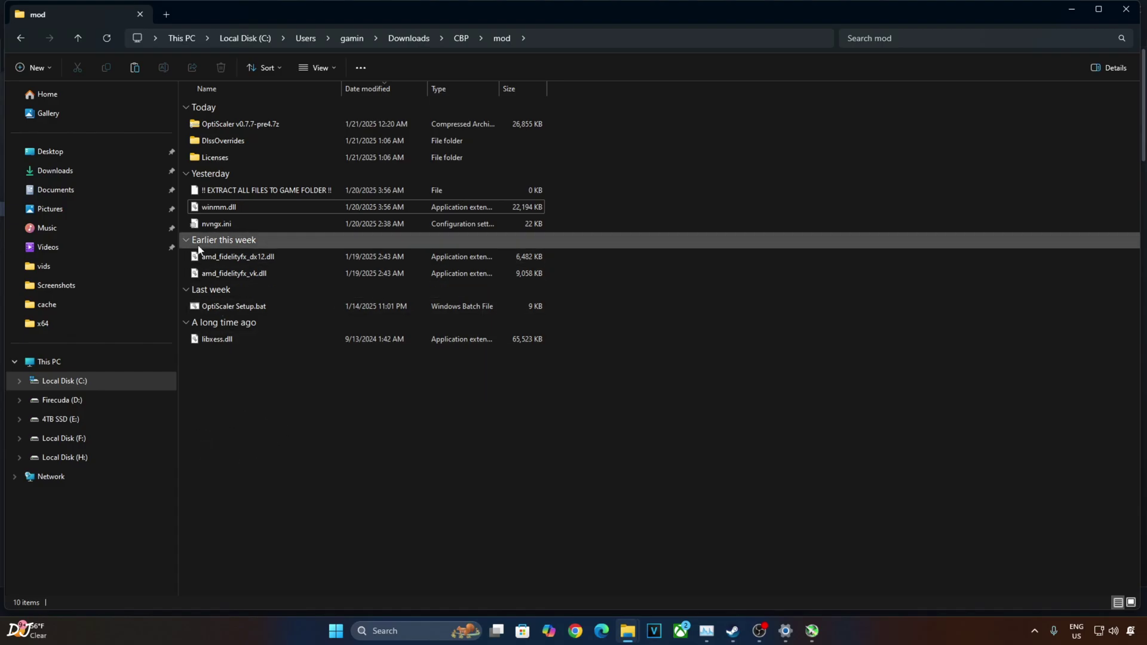
Step: Open nvngx.ini, set UseFGSwapChain to false in the FrameGen section, then save and close the file
click(212, 226)
double_click(210, 230)
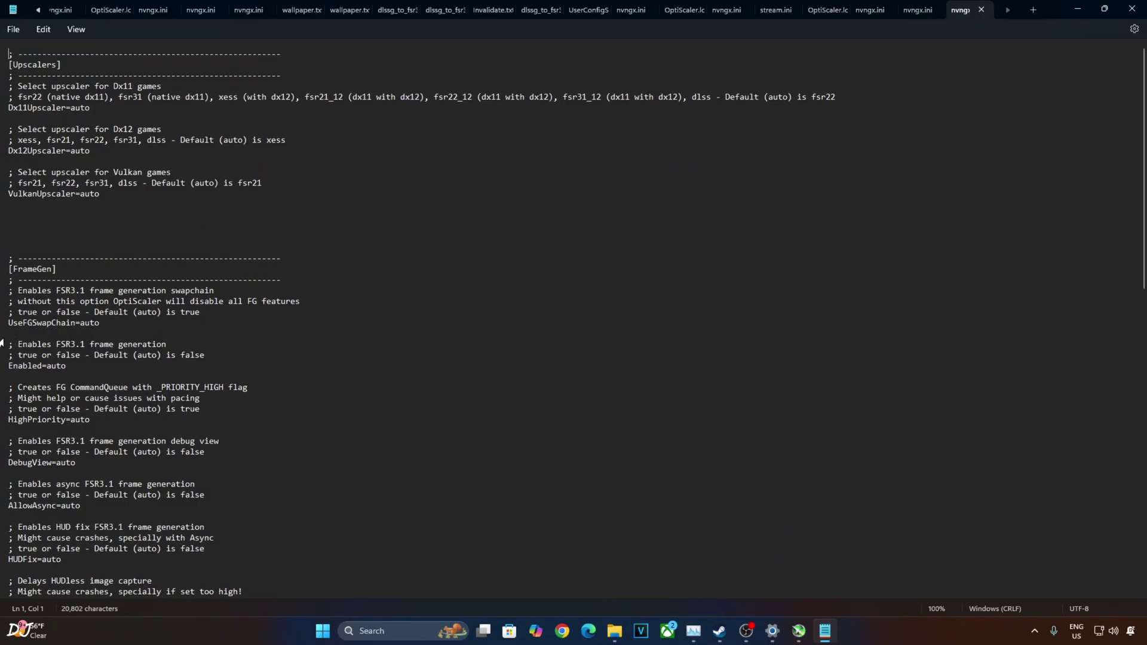
double_click(85, 323)
text(false)
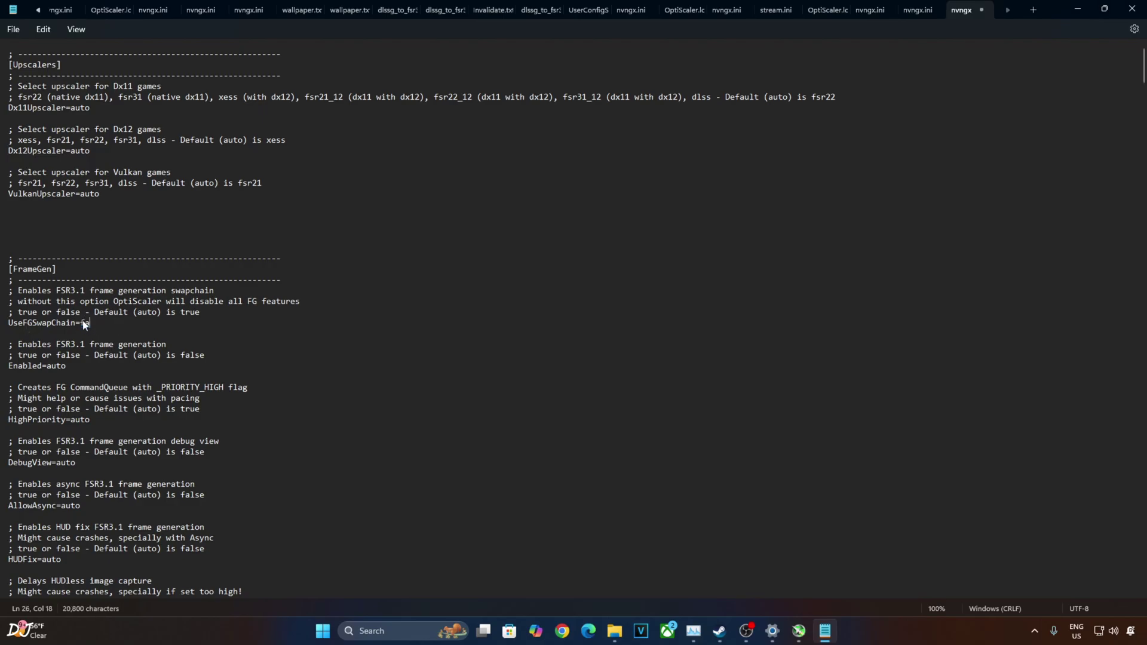
click(13, 29)
click(29, 112)
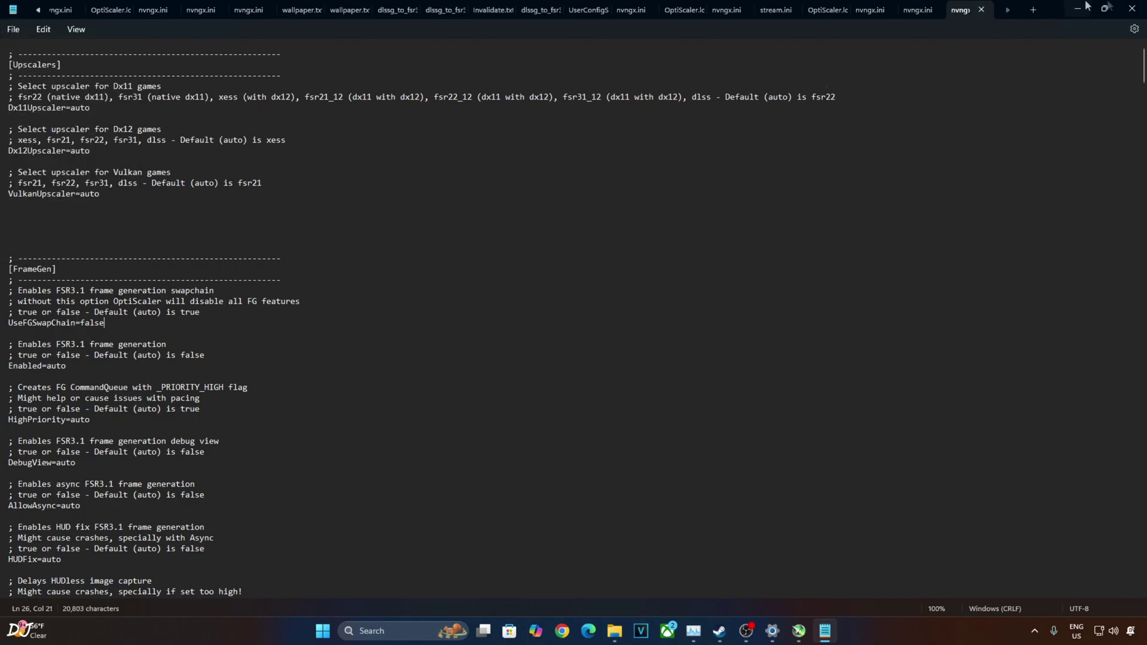
click(1131, 9)
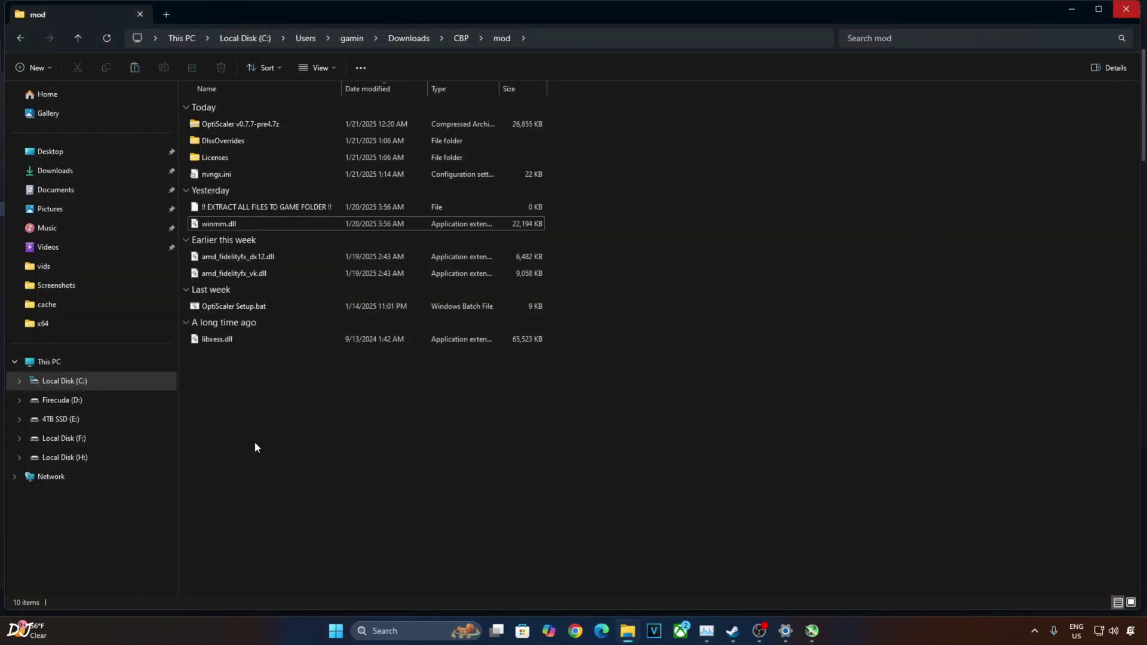
Step: Copy libxess.dll, amd_fidelityfx_dx12.dll, winmm.dll and nvngx.ini from the mod folder
click(214, 339)
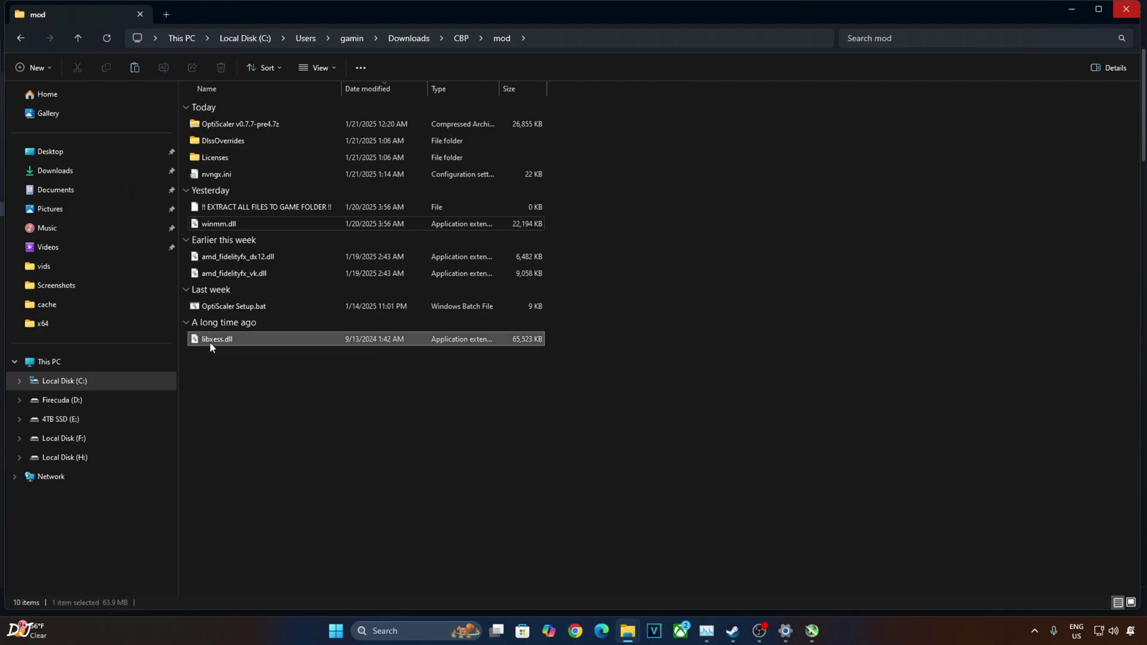
ctrl+click(239, 257)
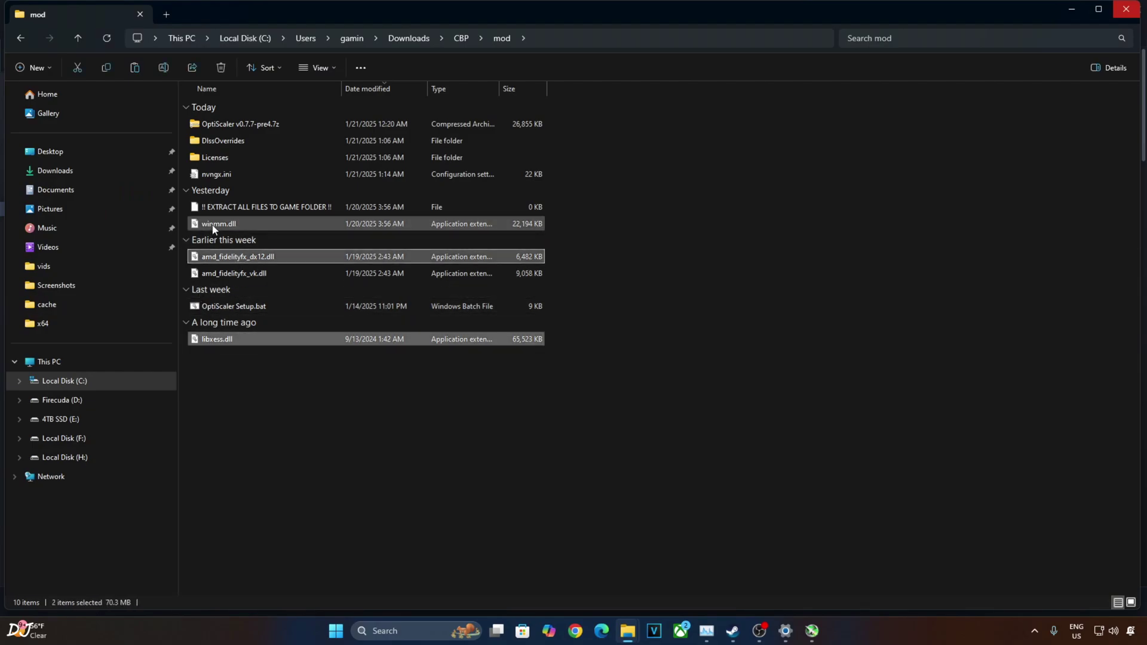
ctrl+click(217, 224)
ctrl+click(216, 174)
key(F2)
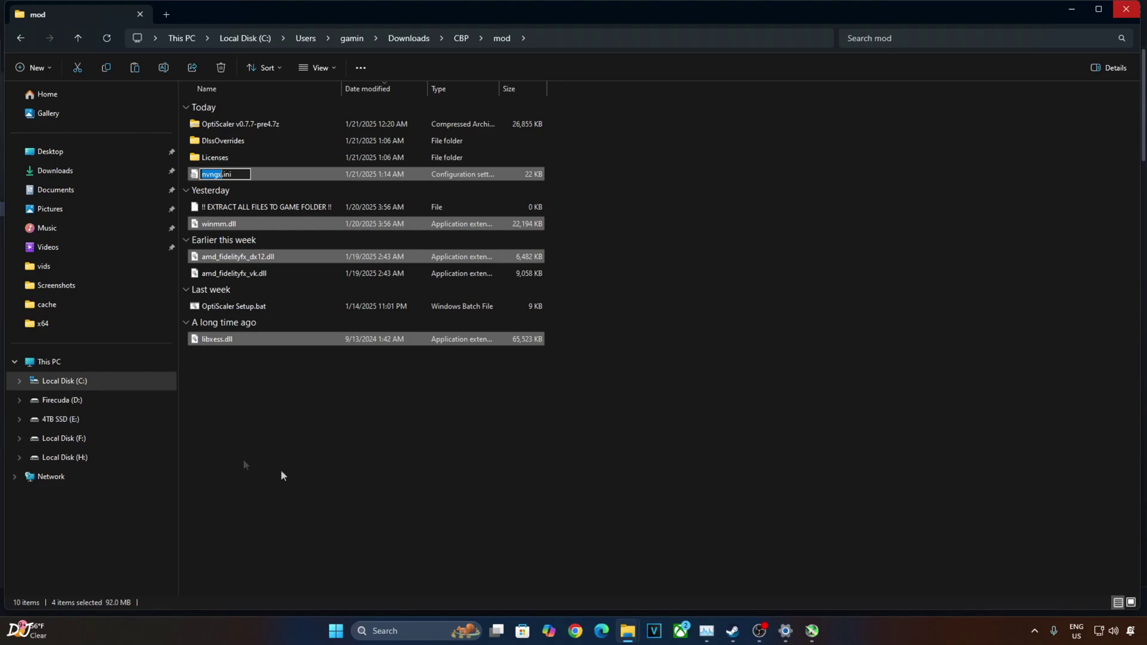
right_click(227, 337)
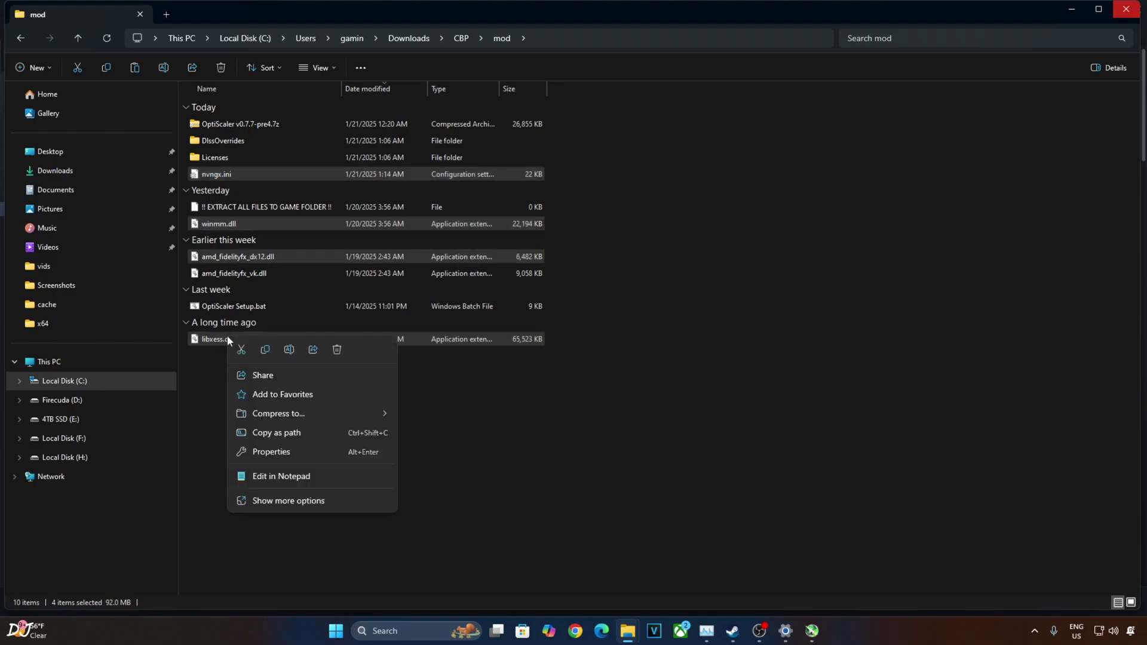
click(263, 350)
click(684, 538)
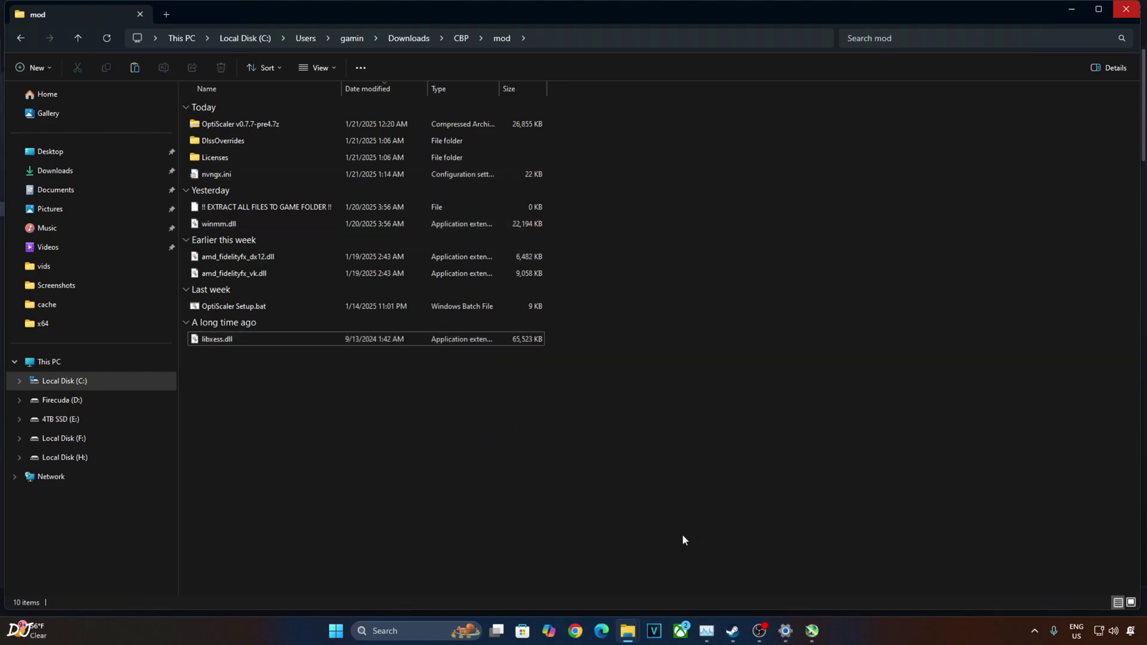
Step: Switch to Steam, browse the local files of Cyberpunk 2077 and open the bin\x64 folder
click(1035, 631)
click(997, 592)
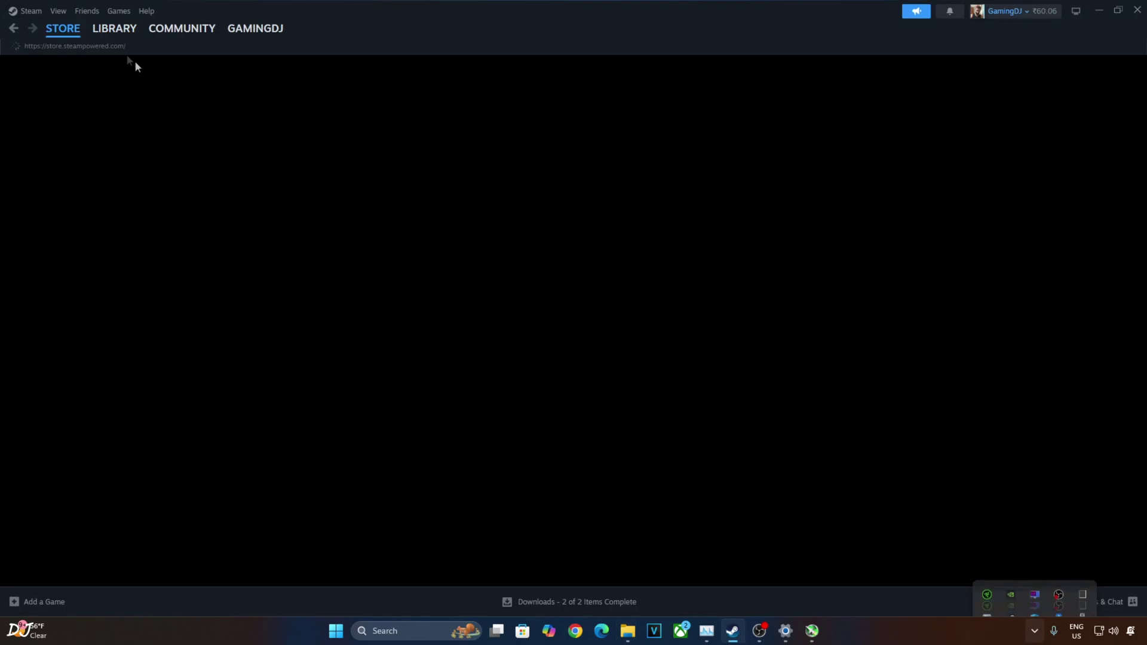
click(114, 28)
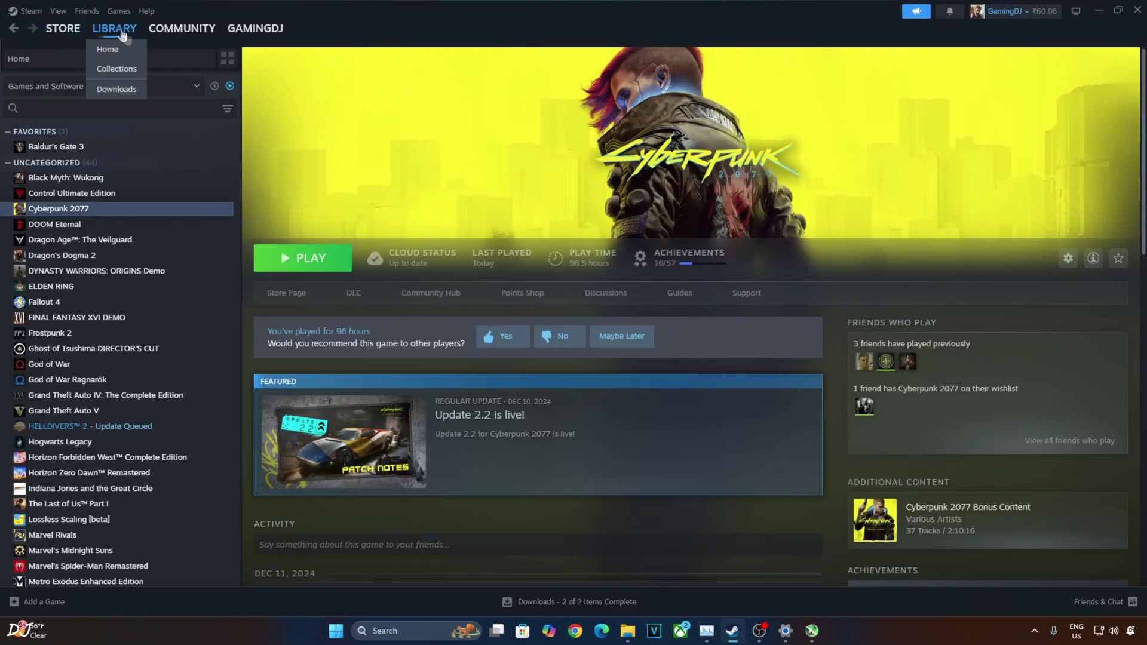
right_click(82, 211)
mouse_move(115, 272)
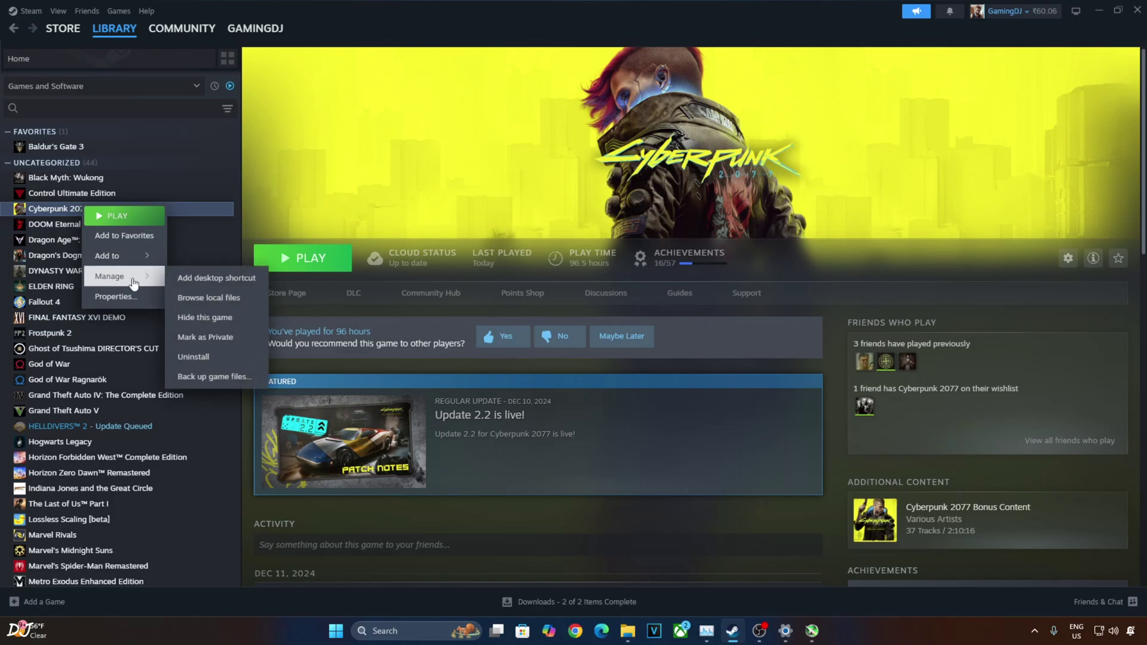
click(218, 300)
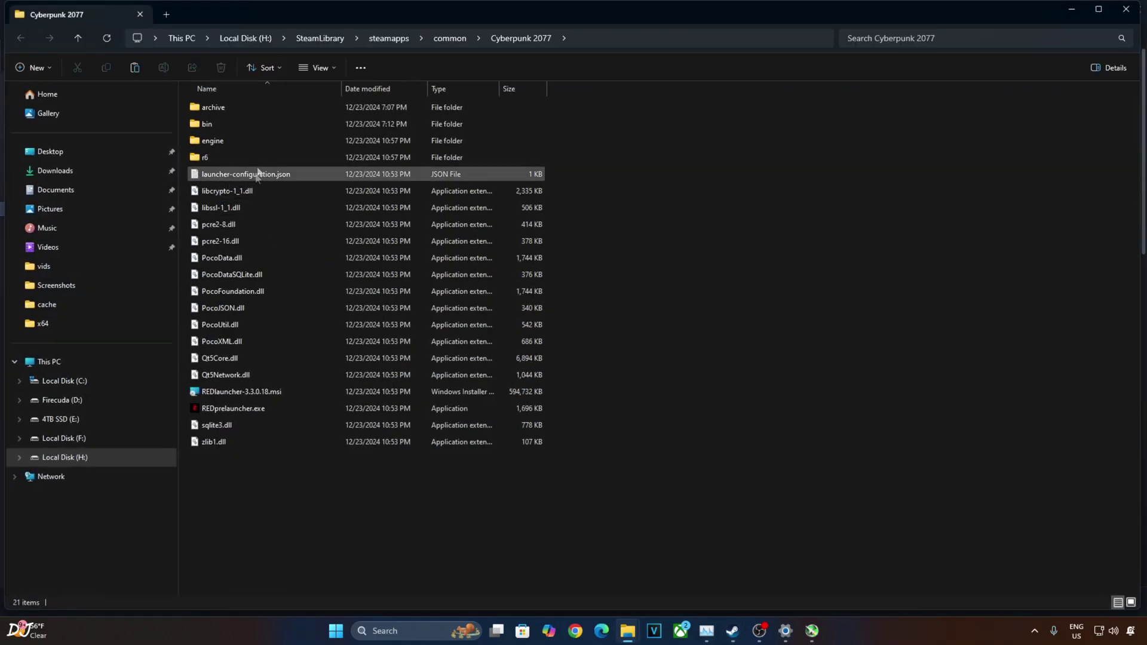
double_click(229, 127)
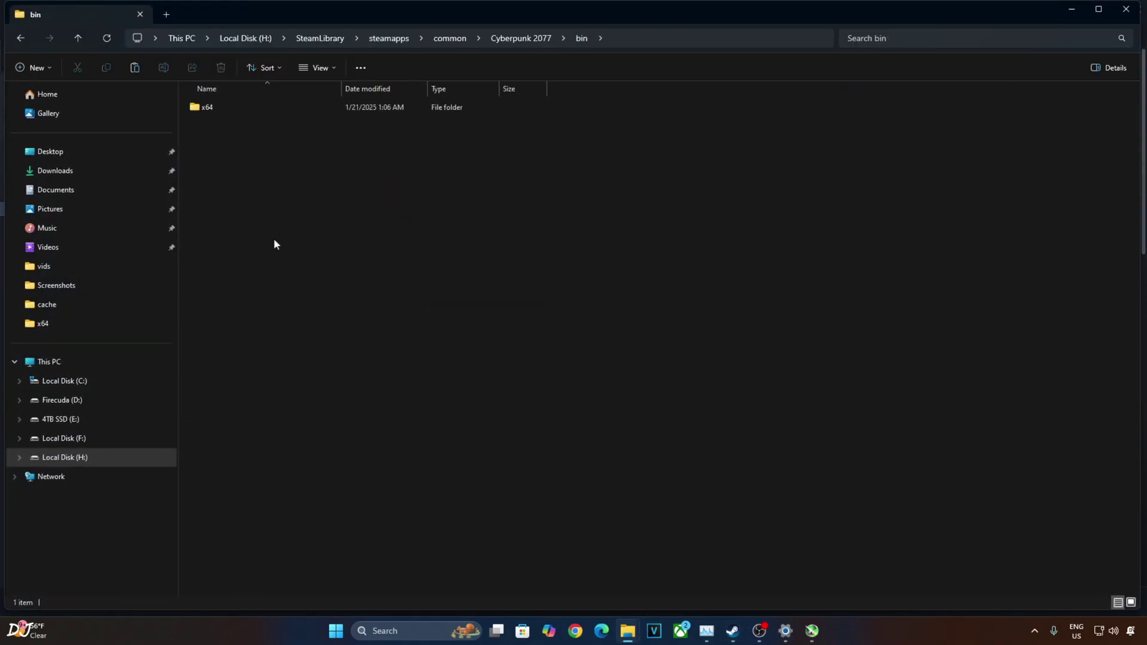
double_click(197, 105)
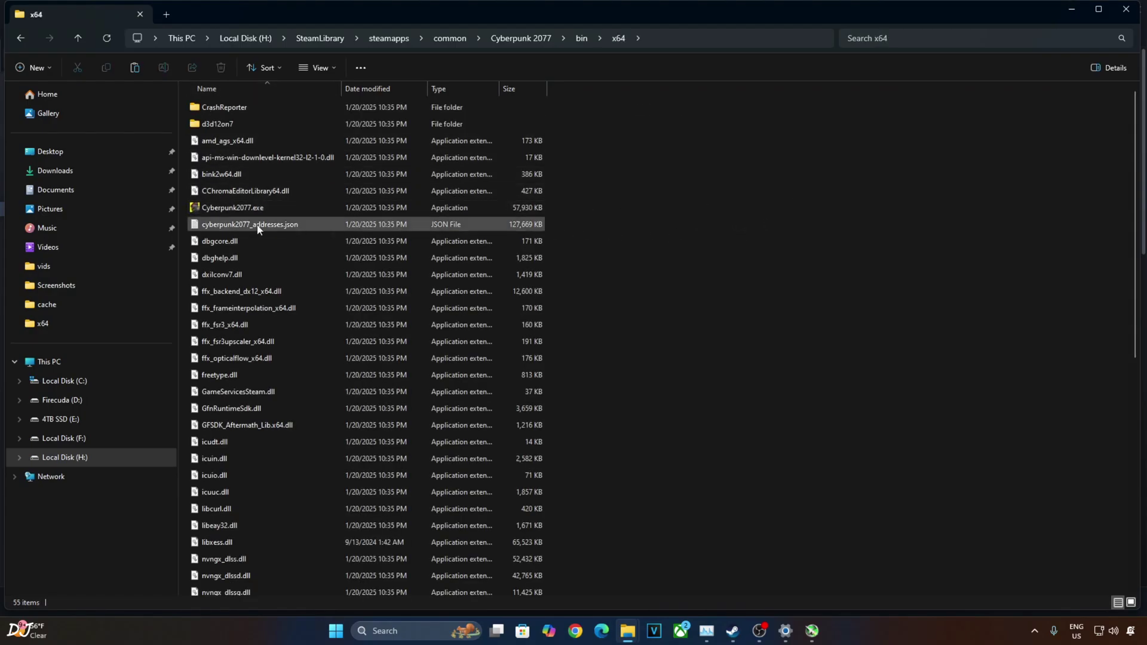
Step: Paste the four copied OptiScaler files into the game's x64 folder, replacing existing files
right_click(654, 146)
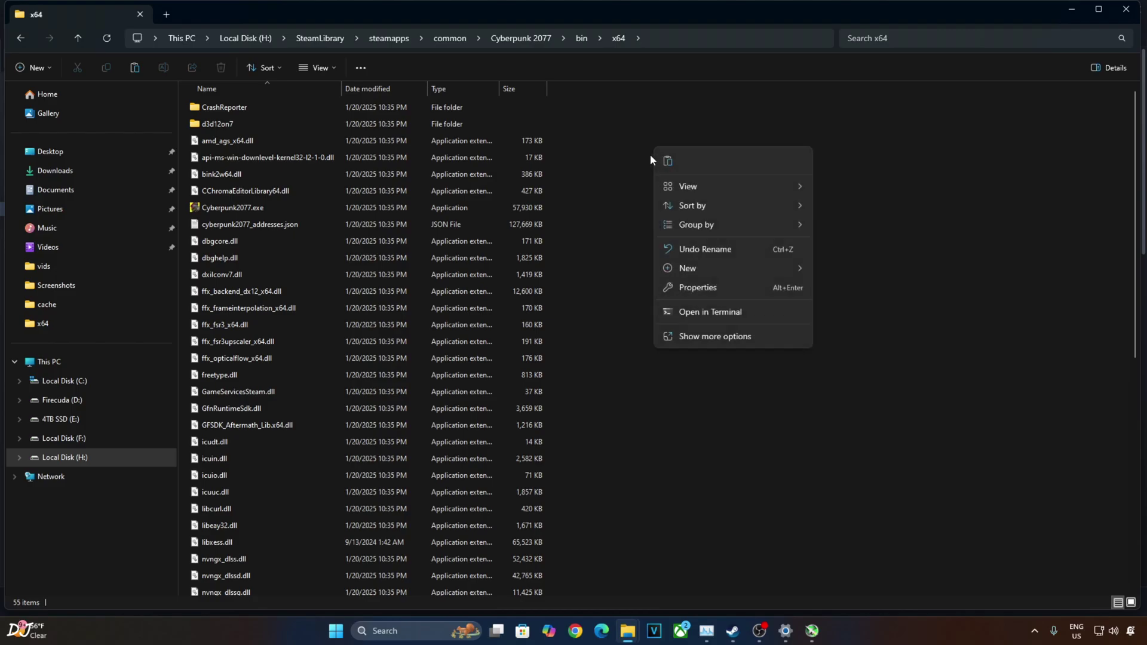
click(665, 159)
click(613, 219)
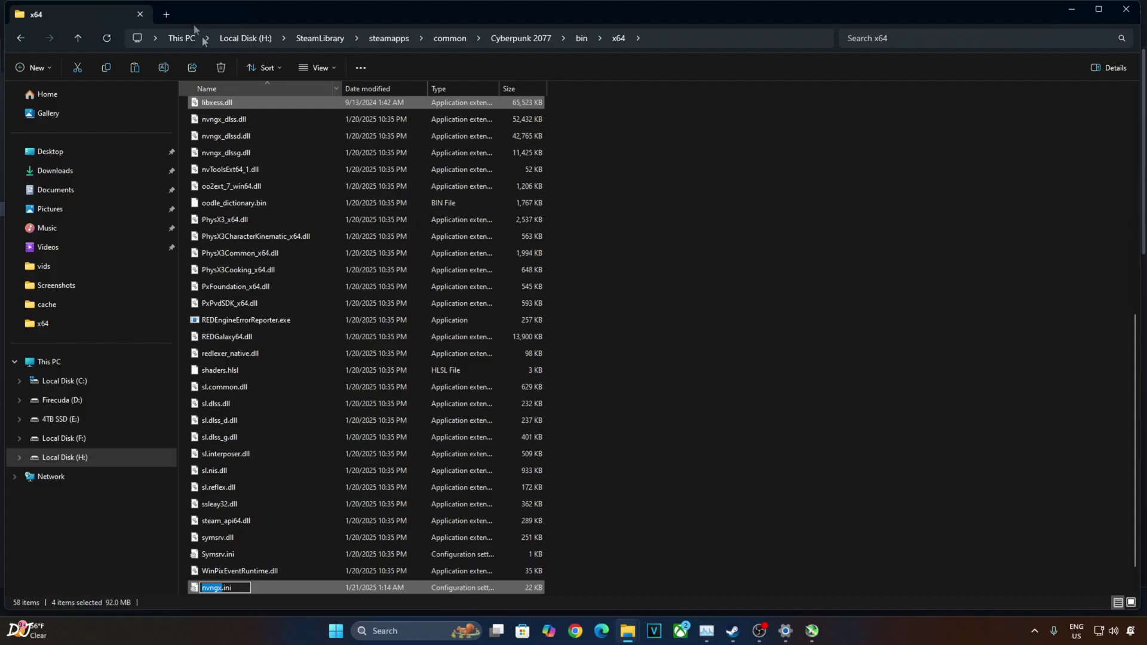
Step: Copy nvngx_dlss.dll from the nvngx_dlss_3.8.10.zip archive in the DLSS folder
key(alt+Tab)
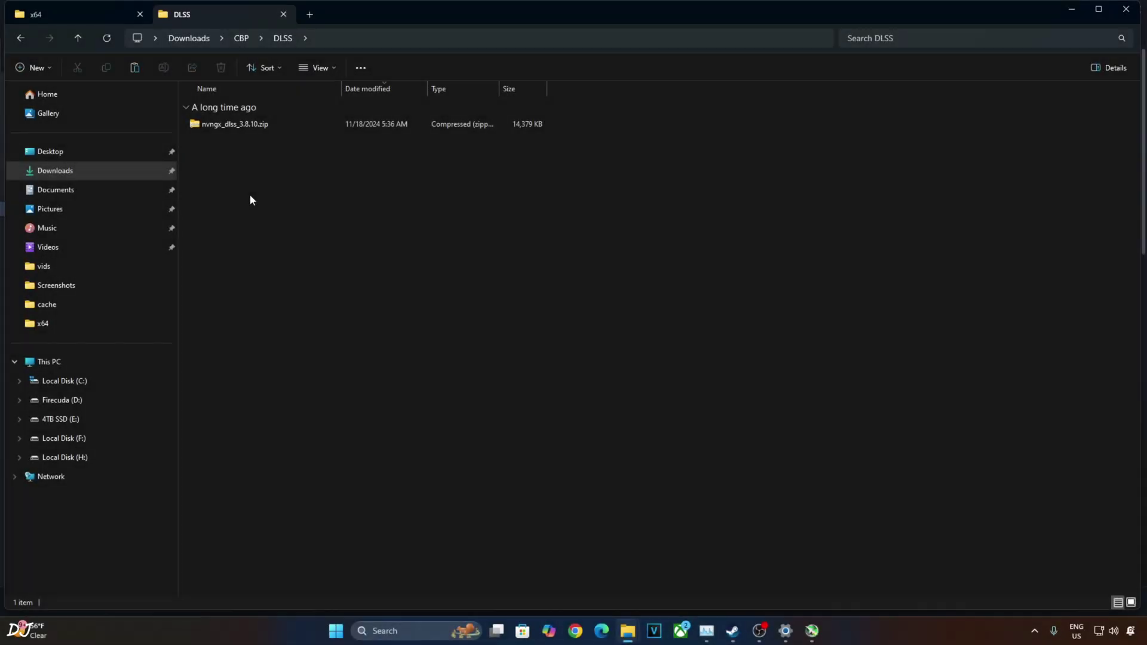
double_click(226, 123)
click(194, 110)
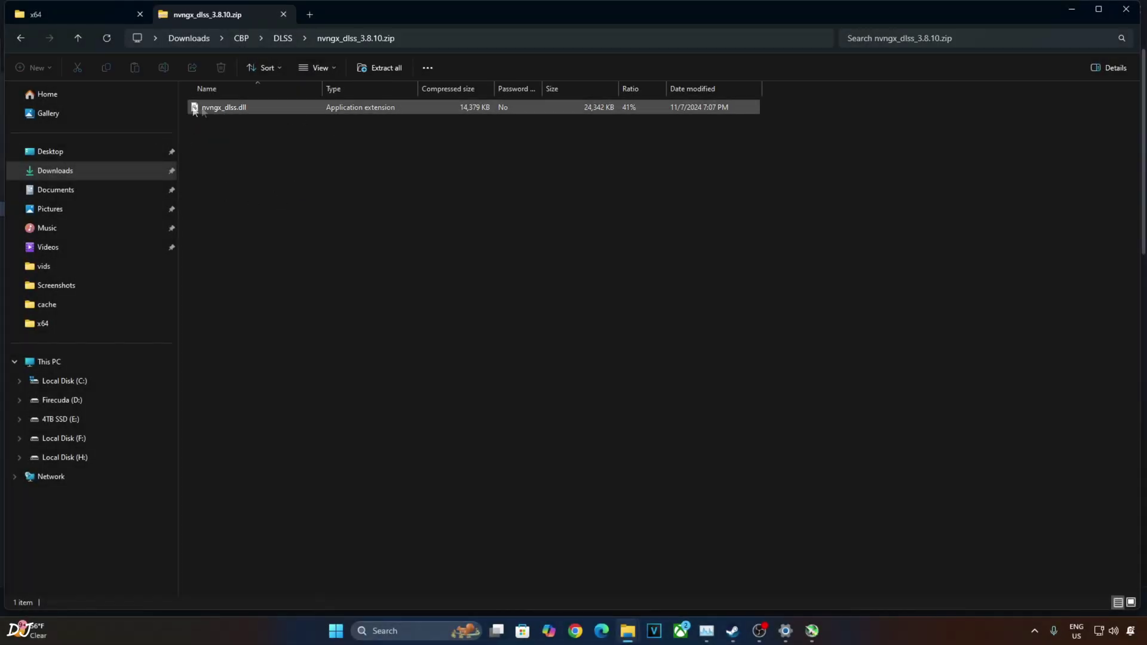
right_click(222, 110)
click(257, 146)
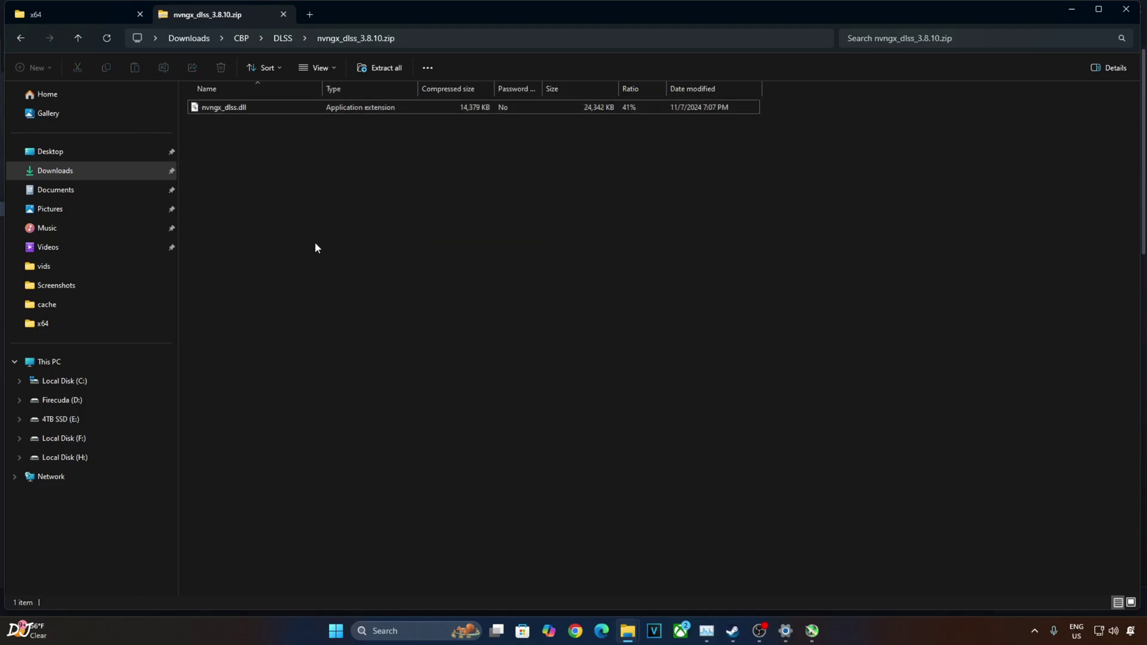
Step: Return to Steam and reopen Cyberpunk 2077's bin\x64 folder through its local files
click(733, 630)
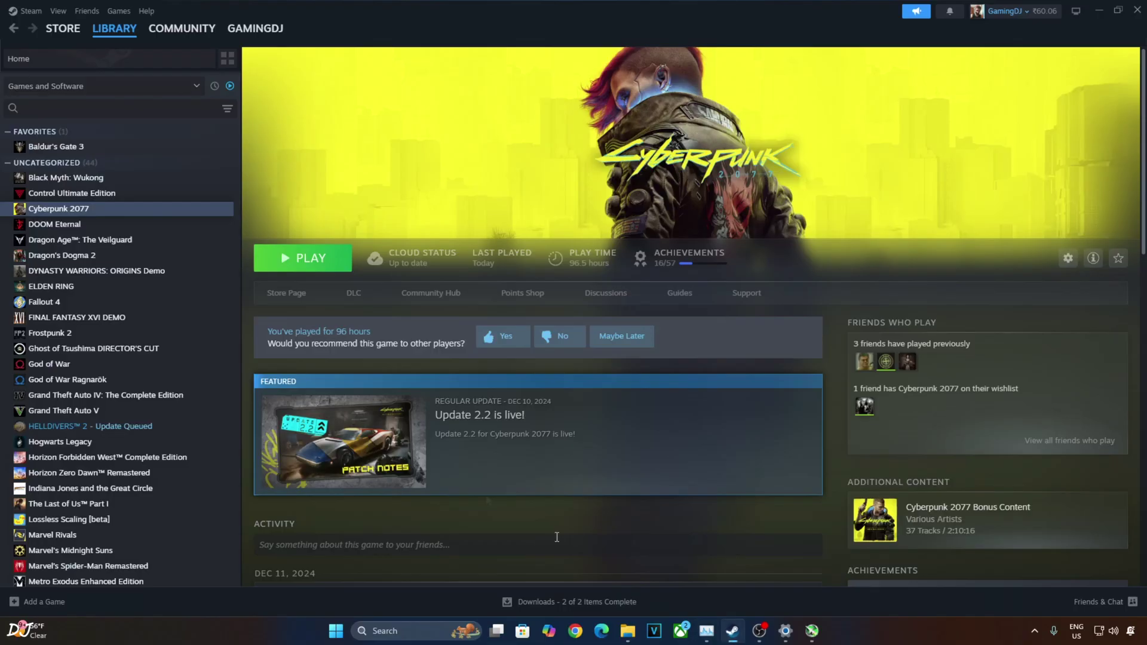
right_click(122, 214)
mouse_move(148, 279)
click(245, 302)
double_click(225, 128)
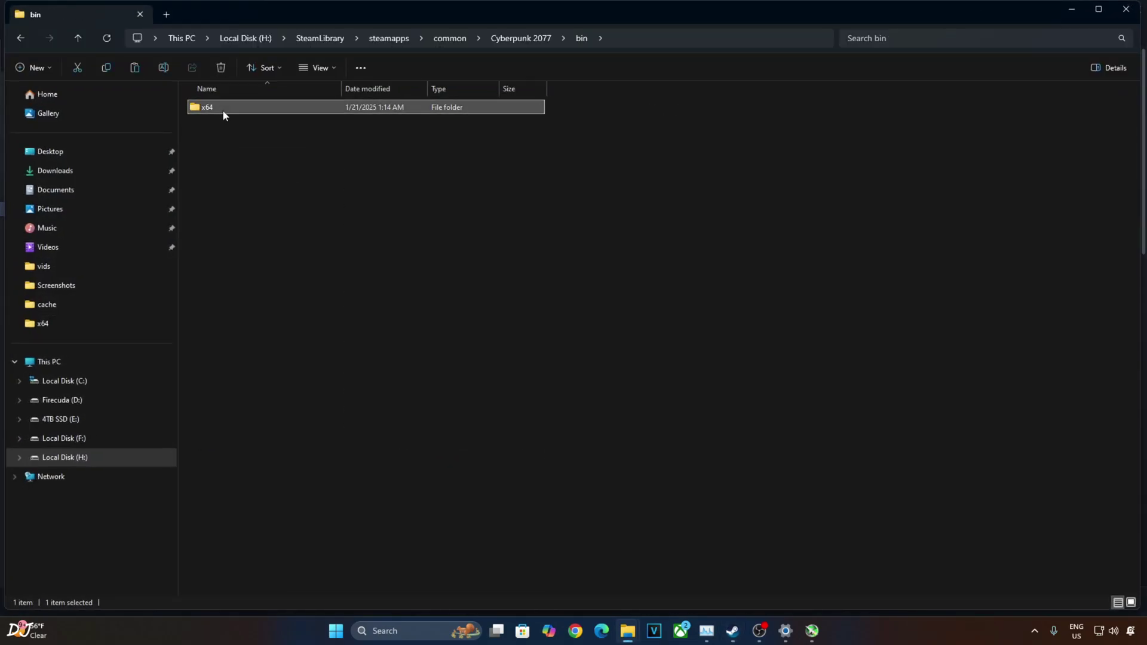
double_click(222, 110)
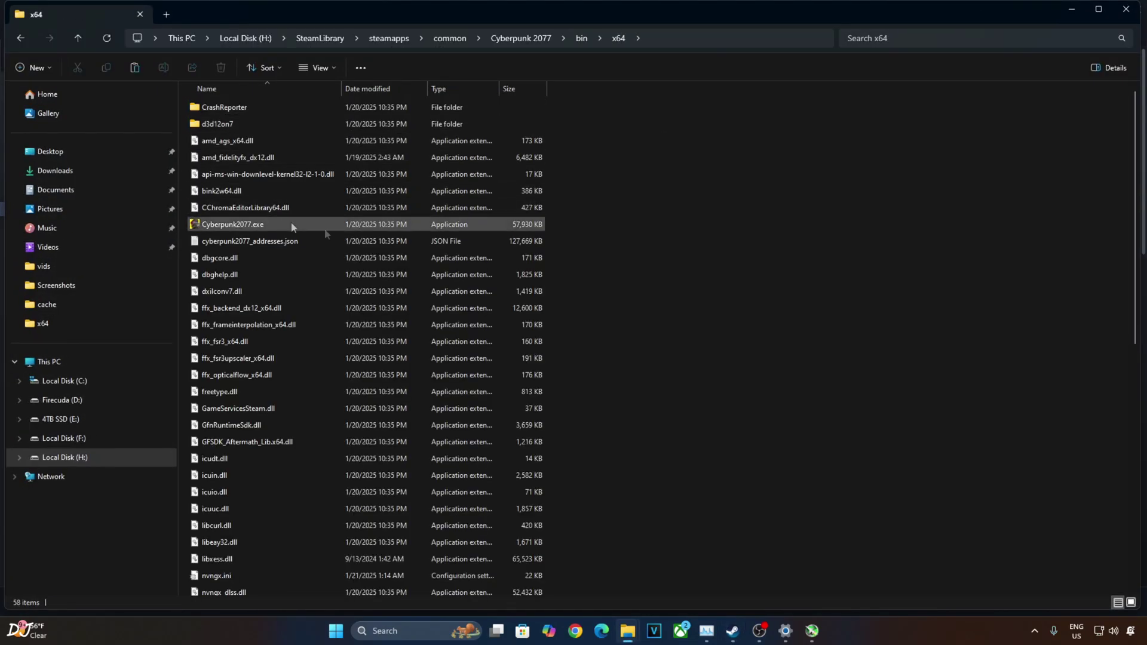
Step: Paste nvngx_dlss.dll into the x64 folder, replacing the existing file
right_click(645, 192)
click(658, 197)
click(657, 217)
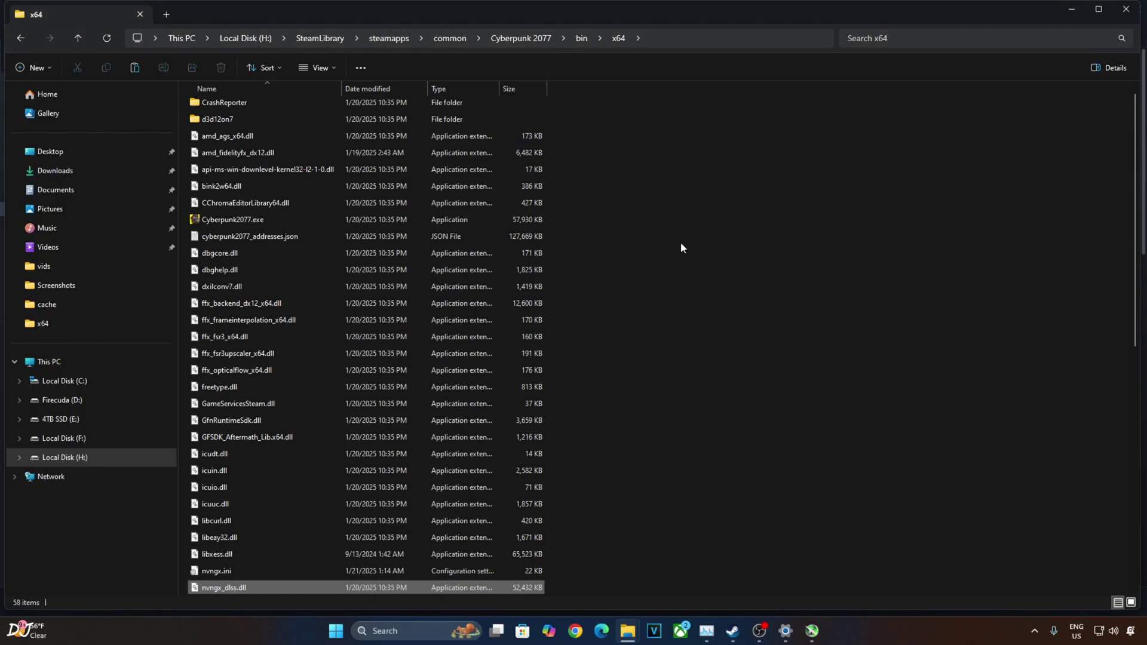
click(669, 278)
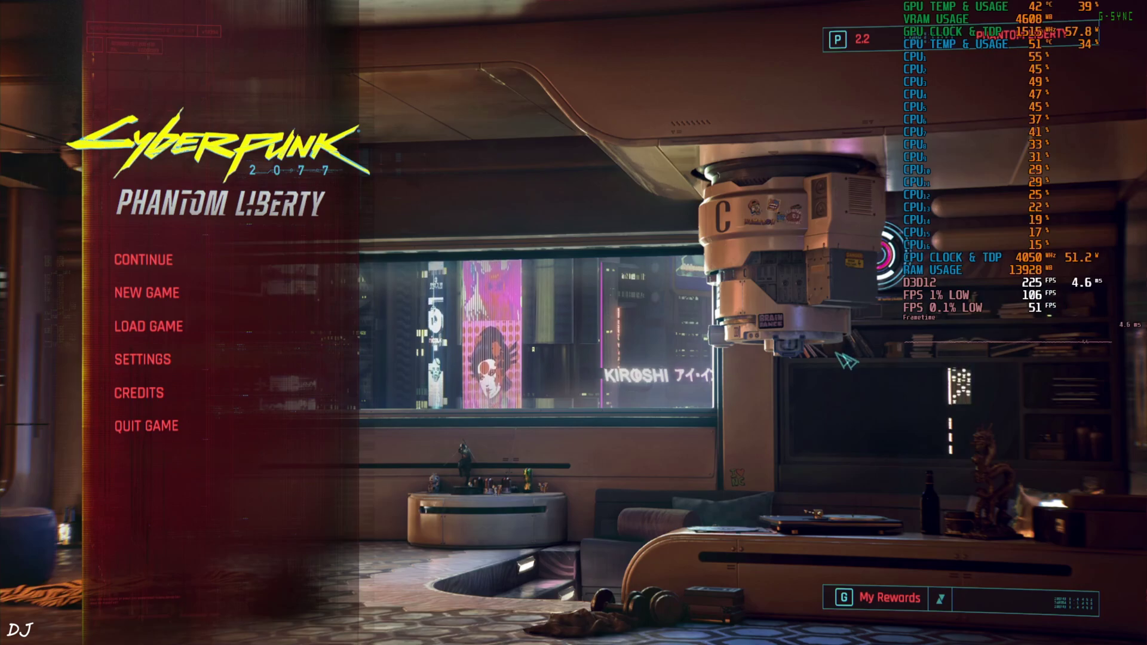
Step: In Cyberpunk 2077, review the upscaling and frame generation options in the graphics settings and the video display settings
click(157, 361)
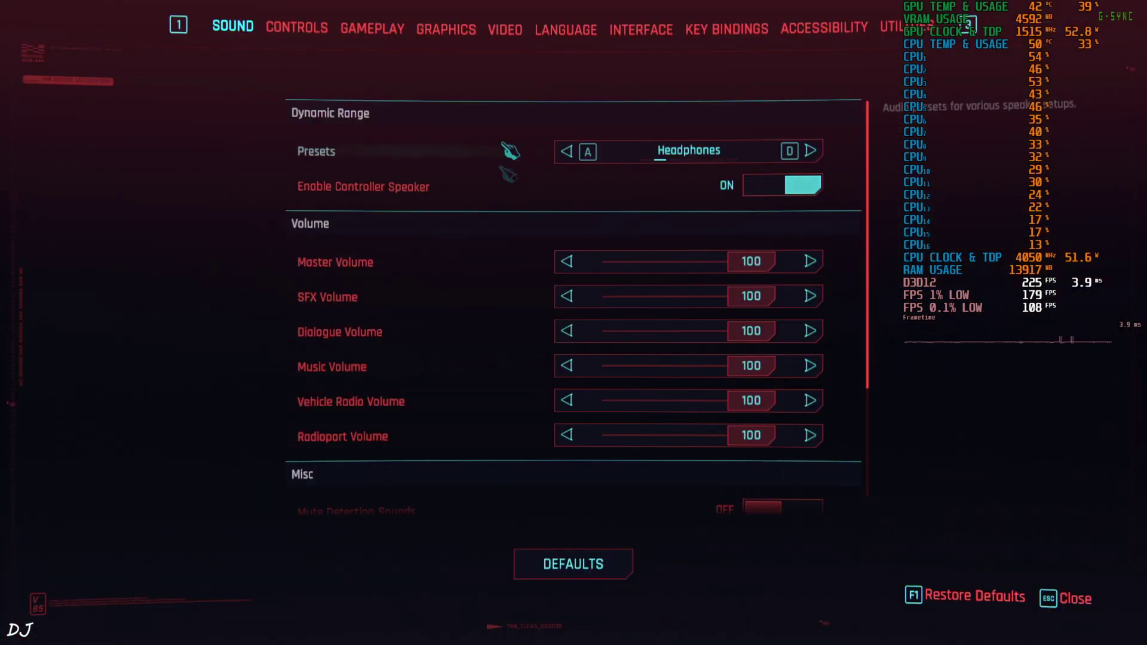
click(446, 36)
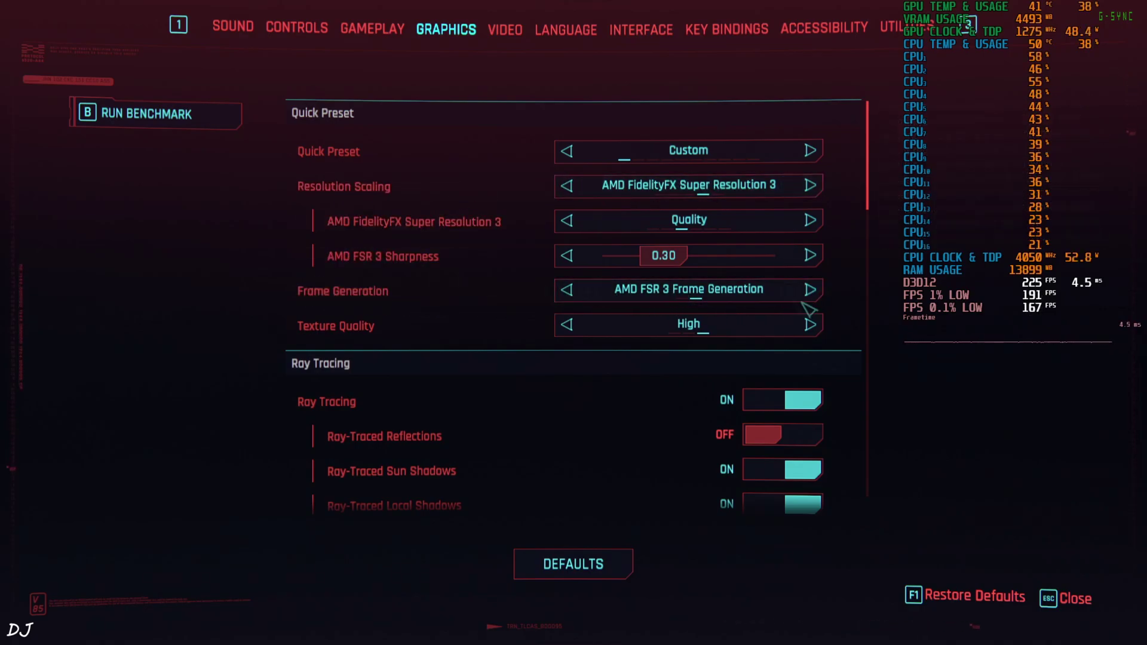
click(502, 31)
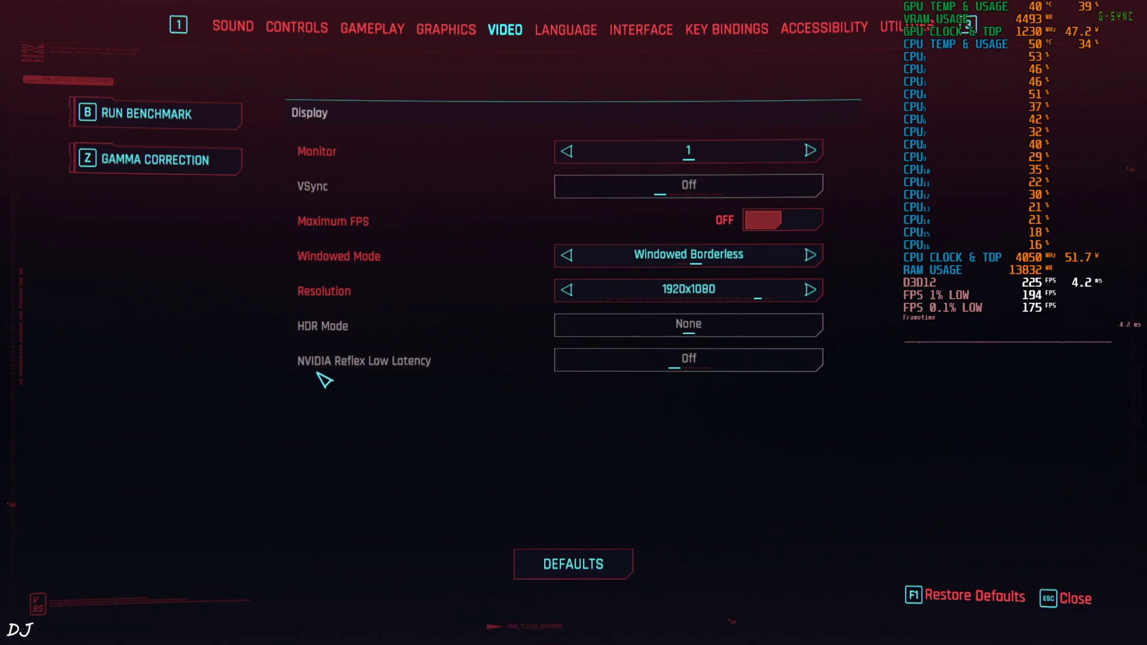
Step: Open the OptiScaler overlay, review the available upscalers and DLSS settings, and close it without changing the selection
key(Insert)
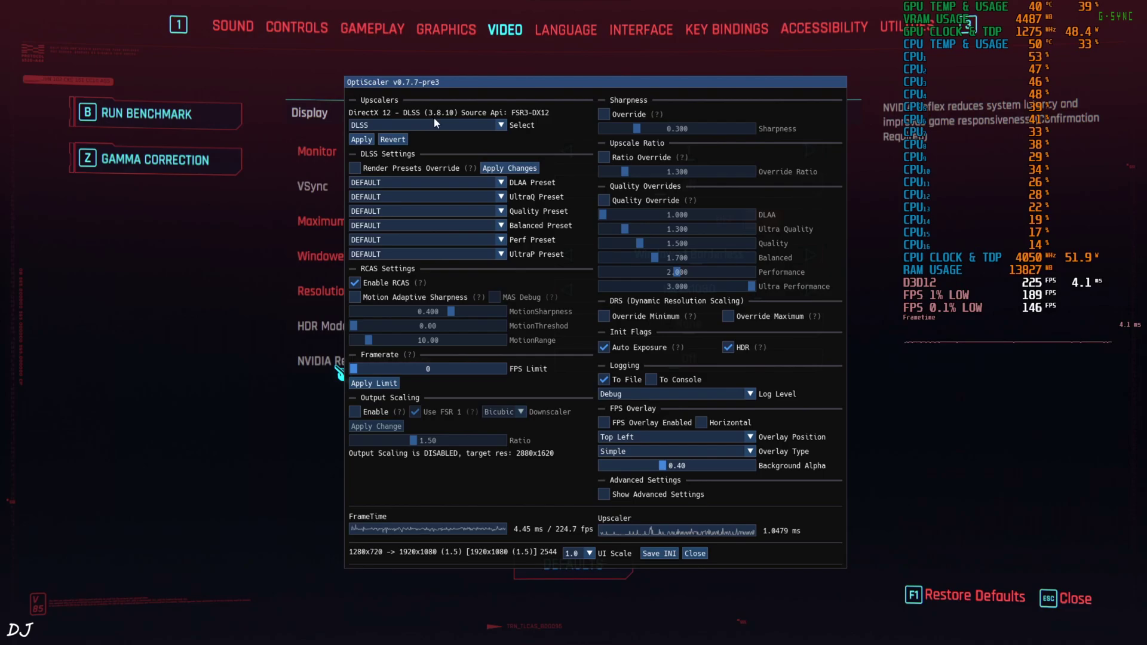
click(500, 125)
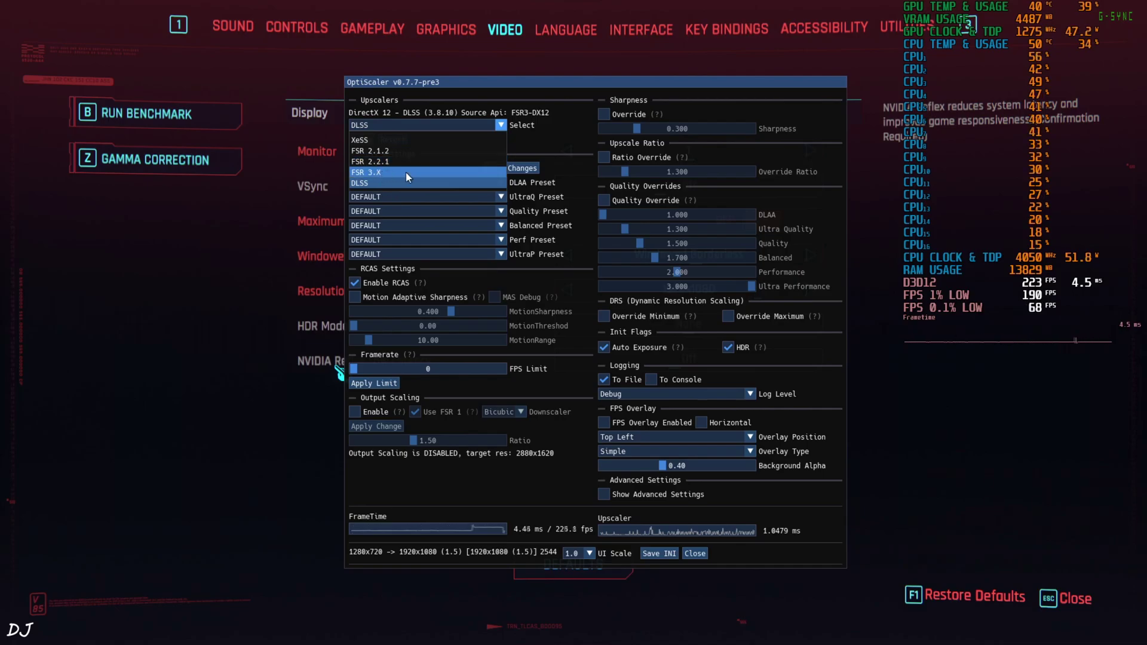
click(572, 124)
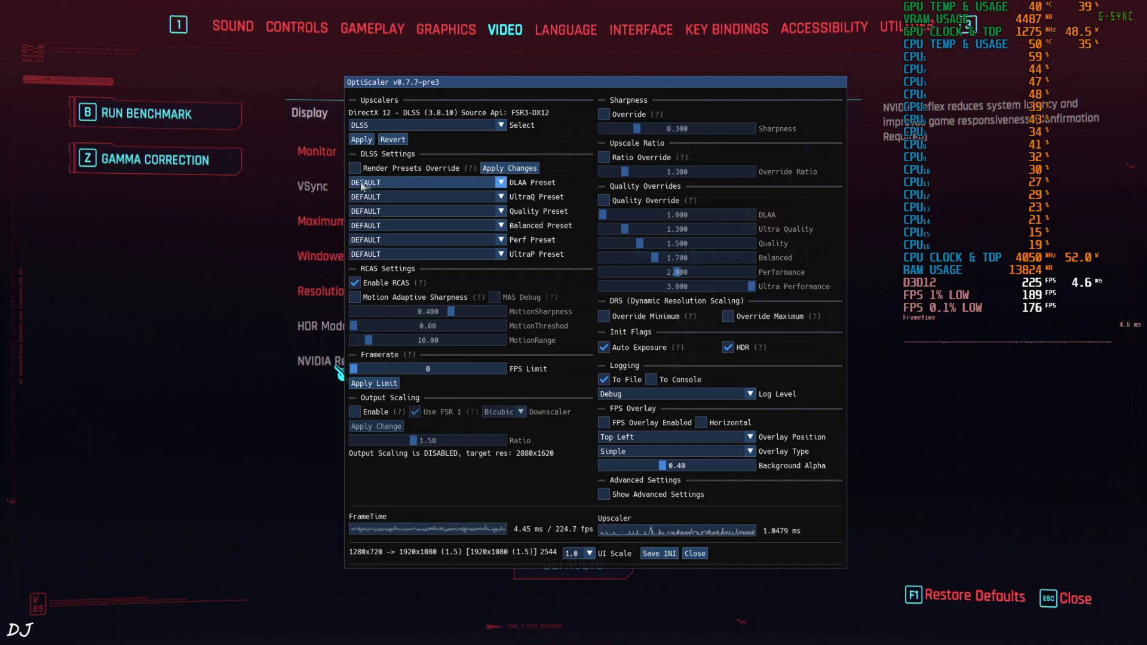
click(695, 553)
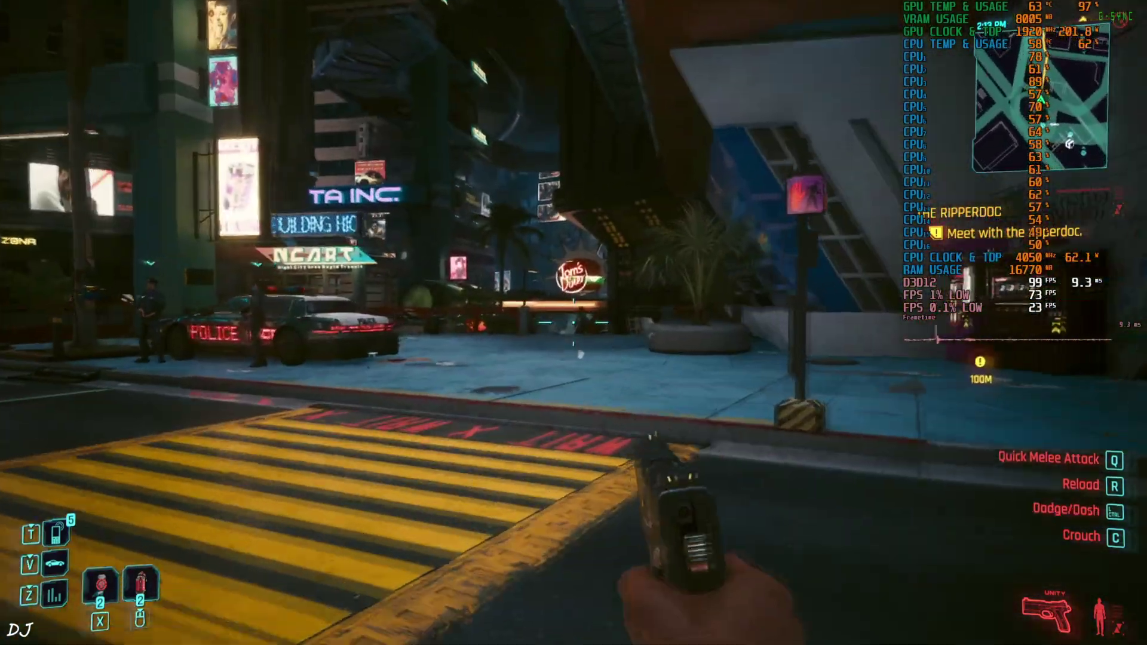
Step: Test the frame generation in on-foot gameplay by advancing along the street and shooting at the officers beside the police car
key(w)
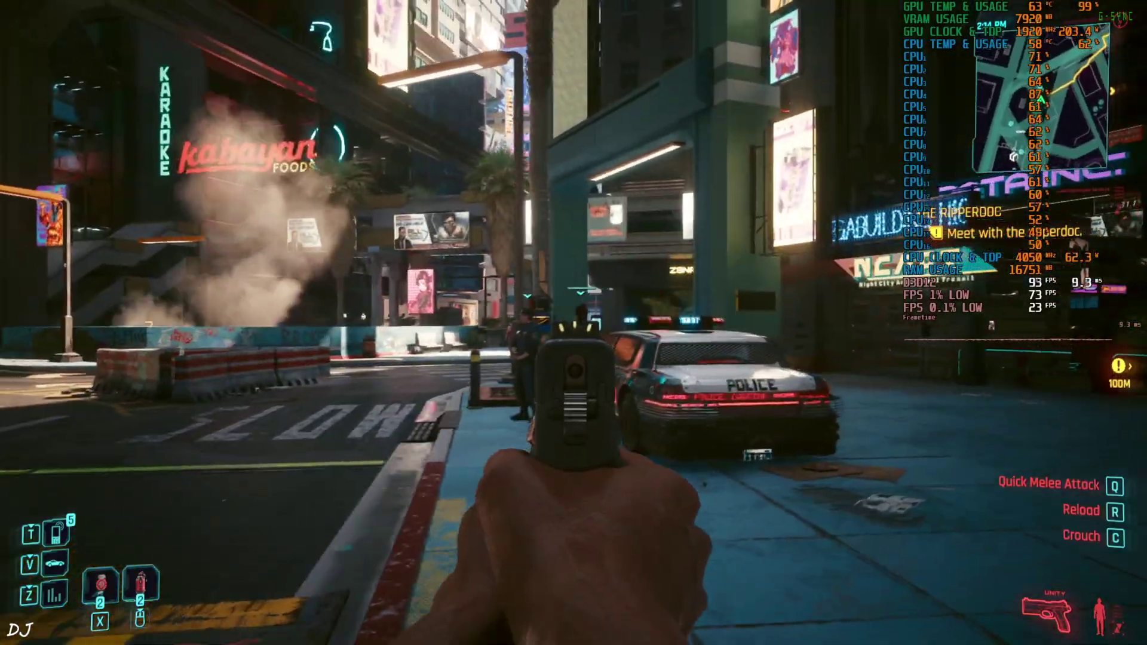
key(w)
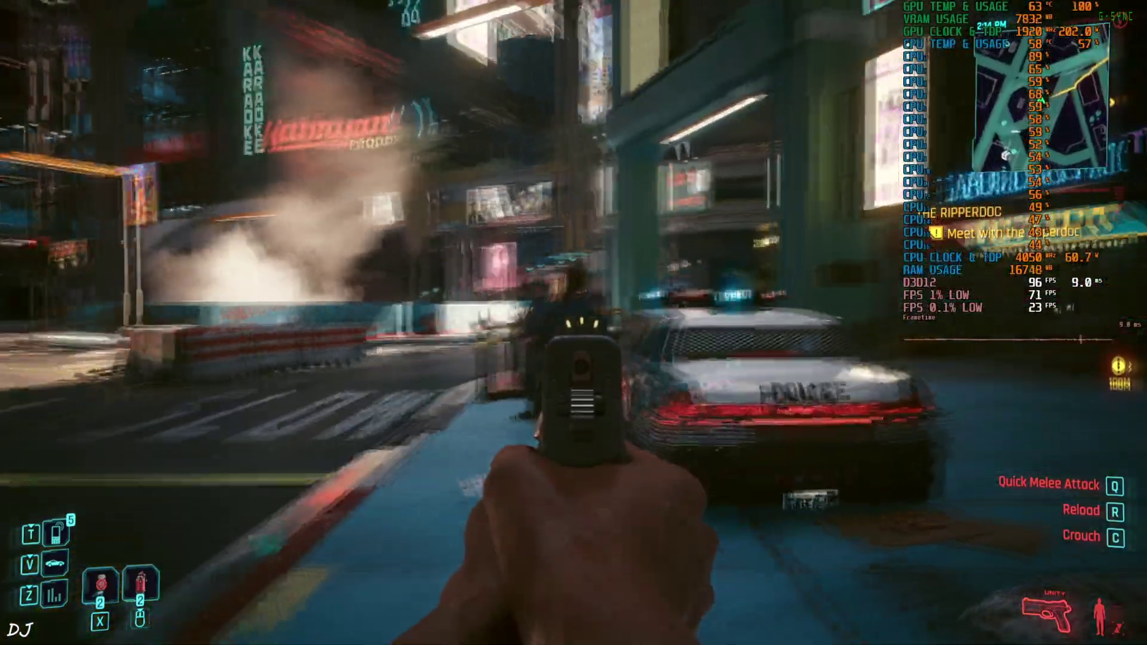
click(573, 323)
click(574, 323)
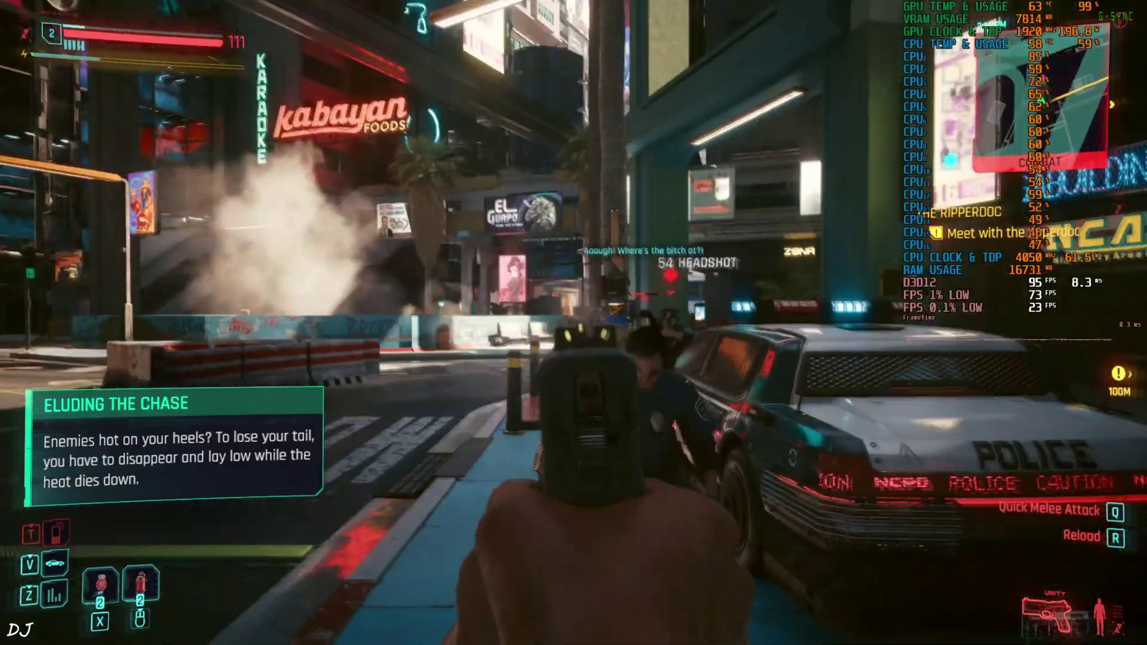
click(574, 322)
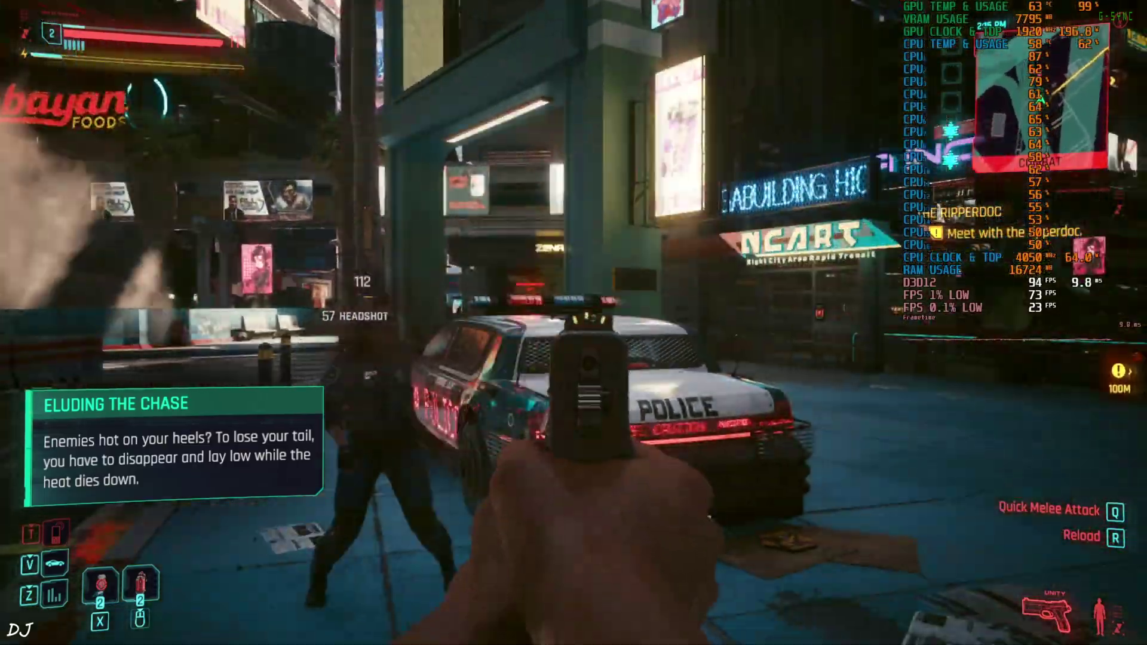
key(w)
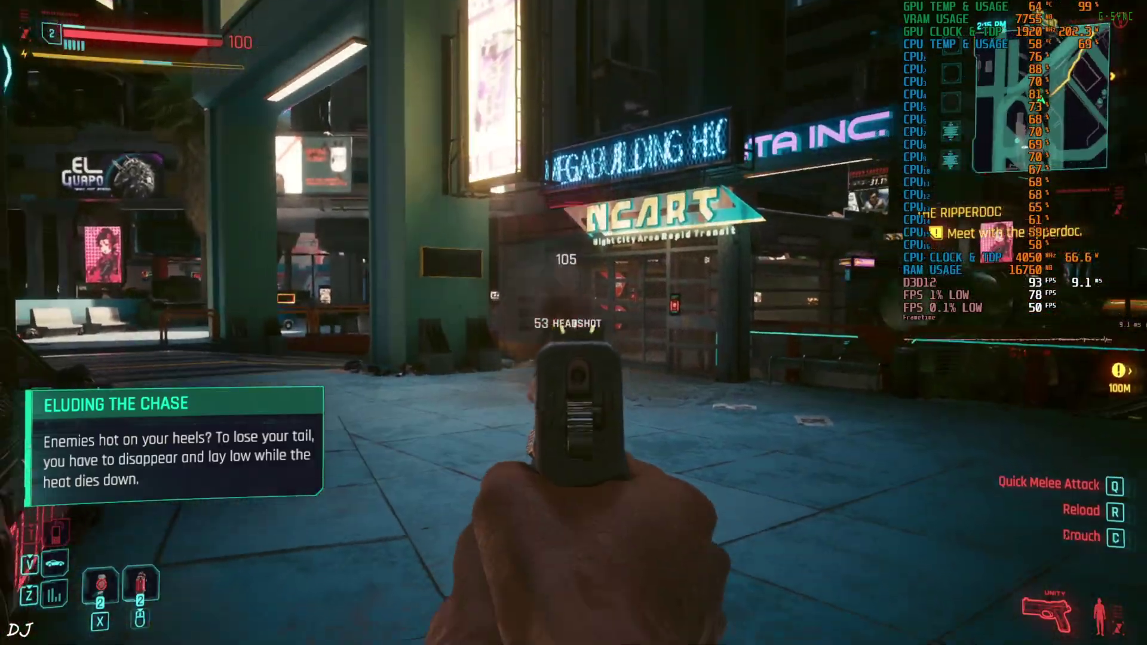
key(w)
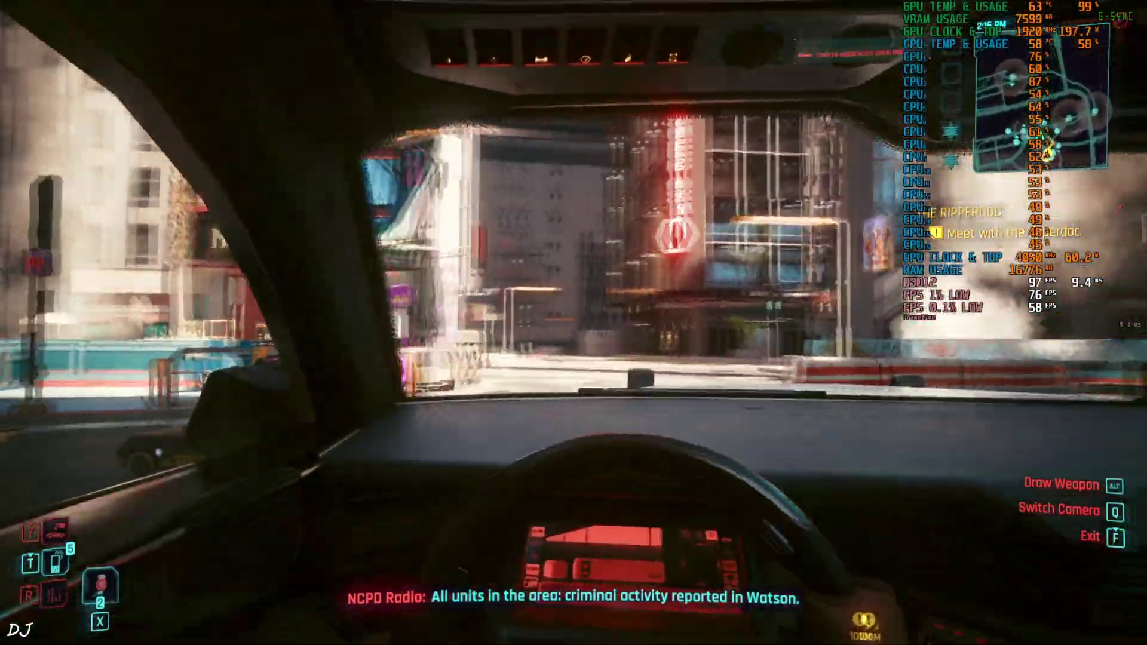
Step: Switch to the external vehicle camera, drive the police car along the highway to test performance, and stop it
key(q)
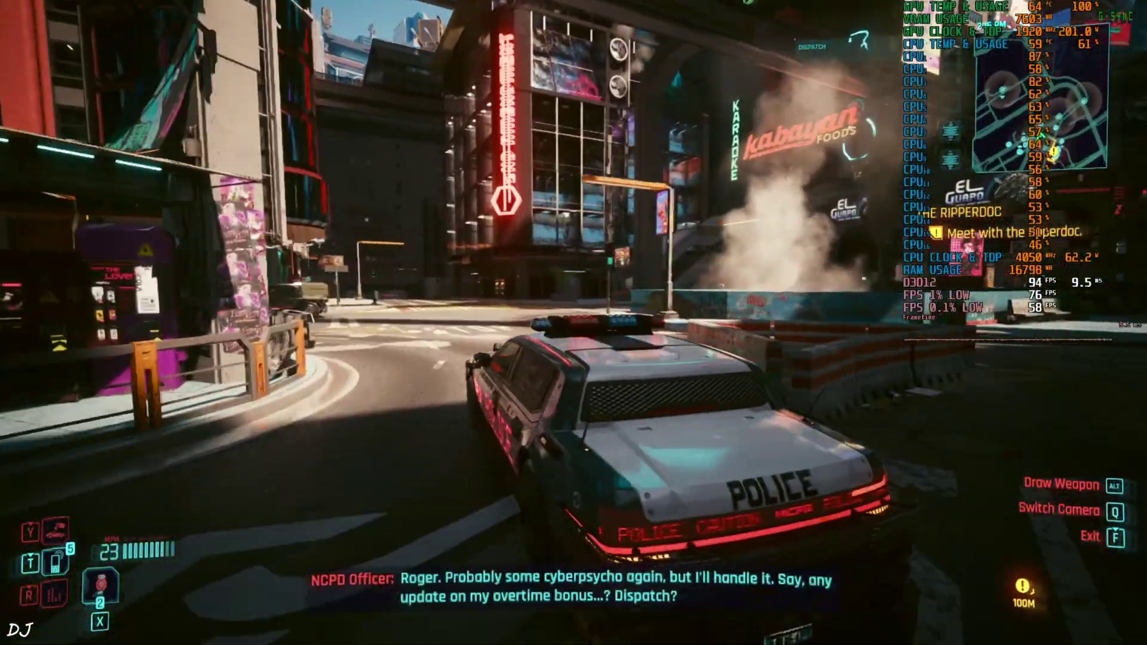
key(w)
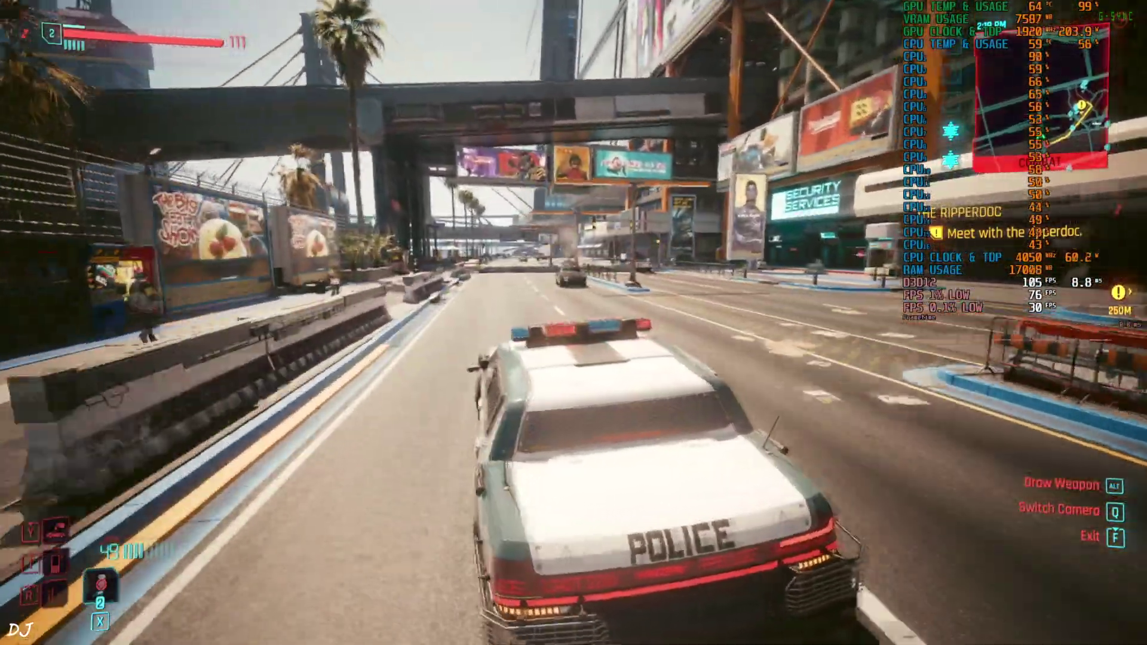
key(d)
key(a)
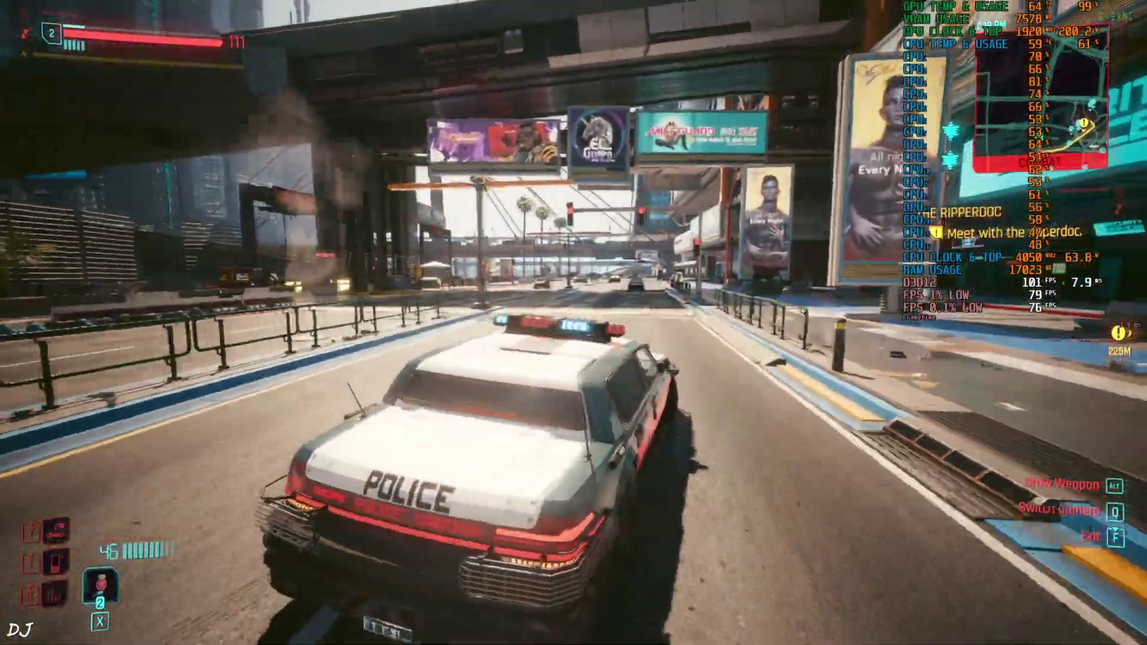
key(w)
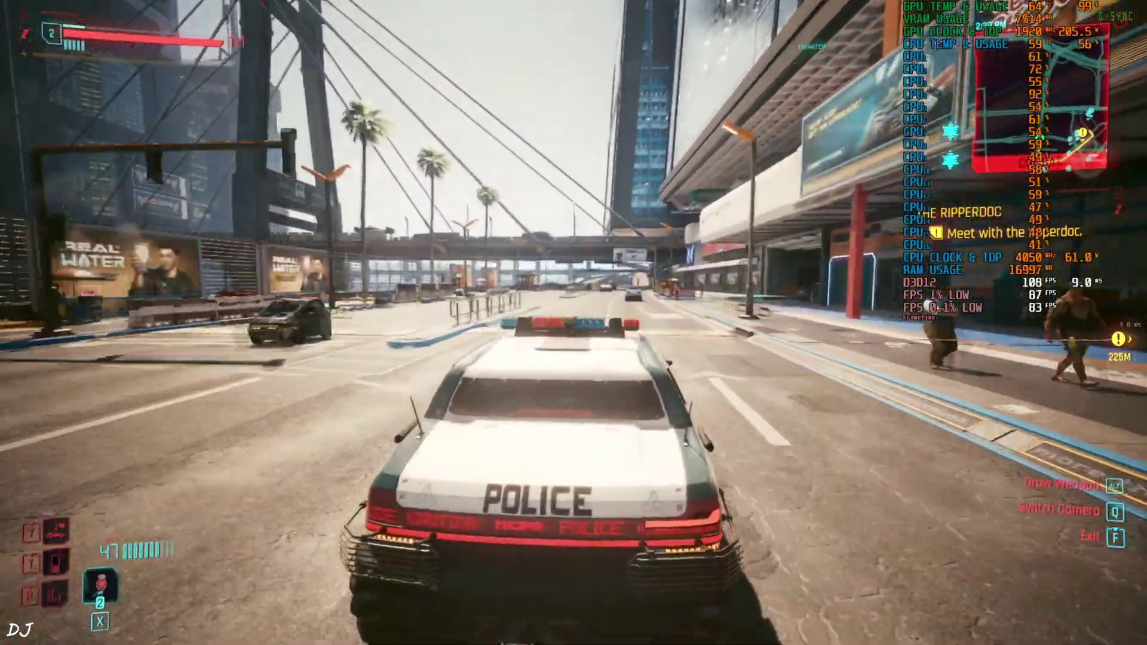
key(a)
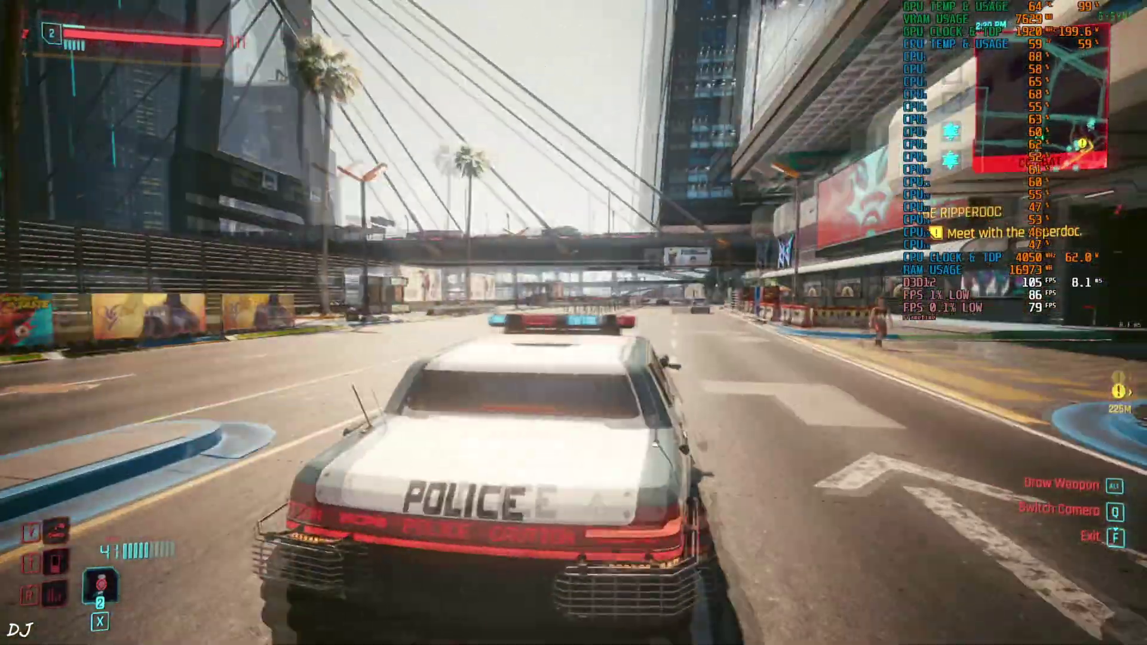
key(d)
key(space)
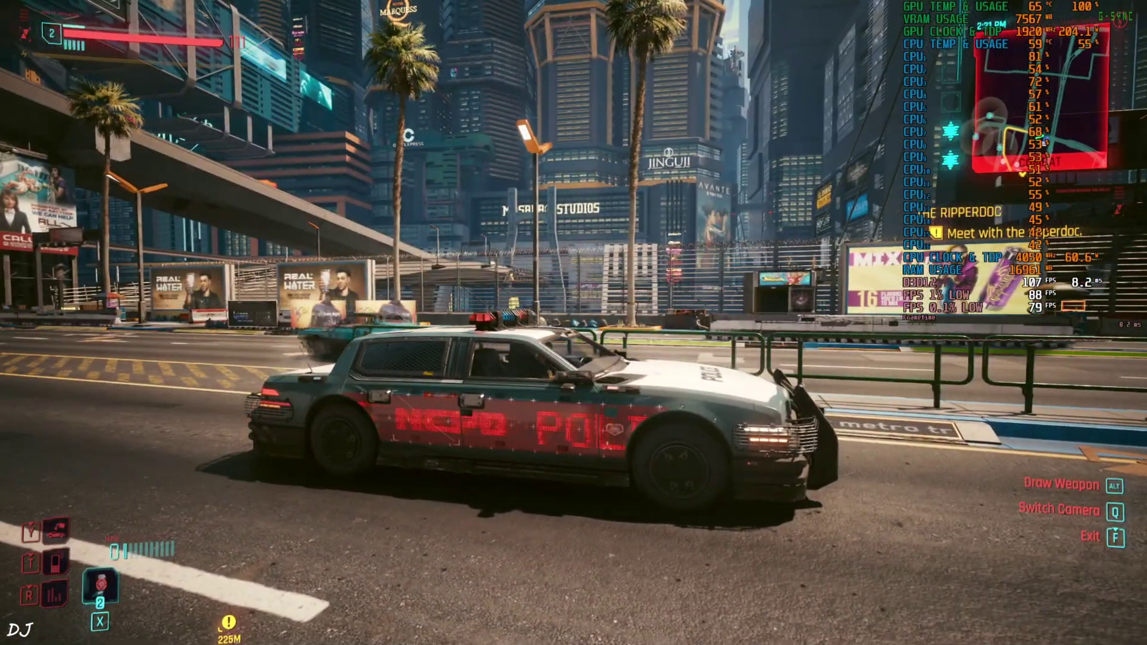
Step: Switch the OptiScaler upscaler to FSR 3.X, apply it, and close the overlay to return to gameplay
key(Insert)
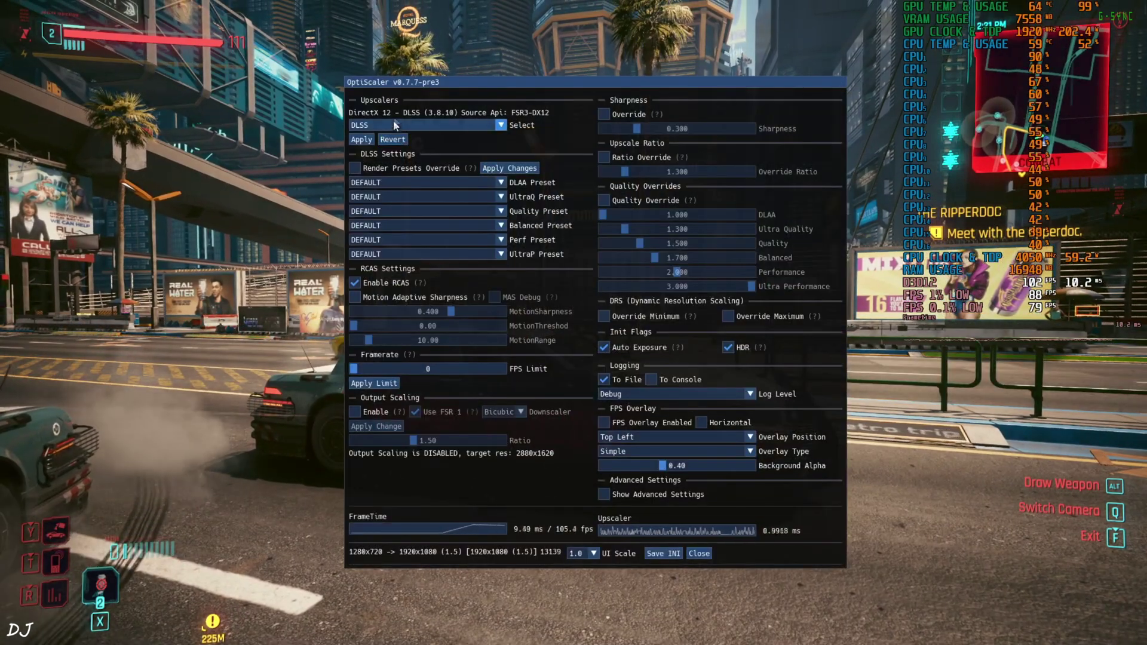
click(395, 125)
click(377, 170)
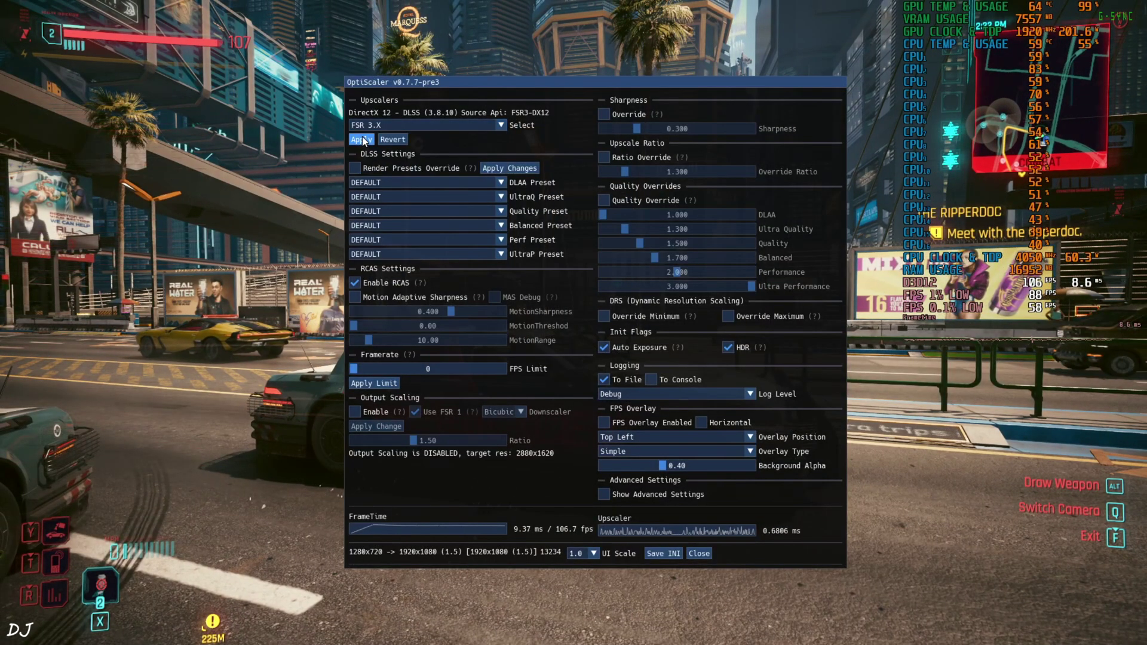
click(362, 140)
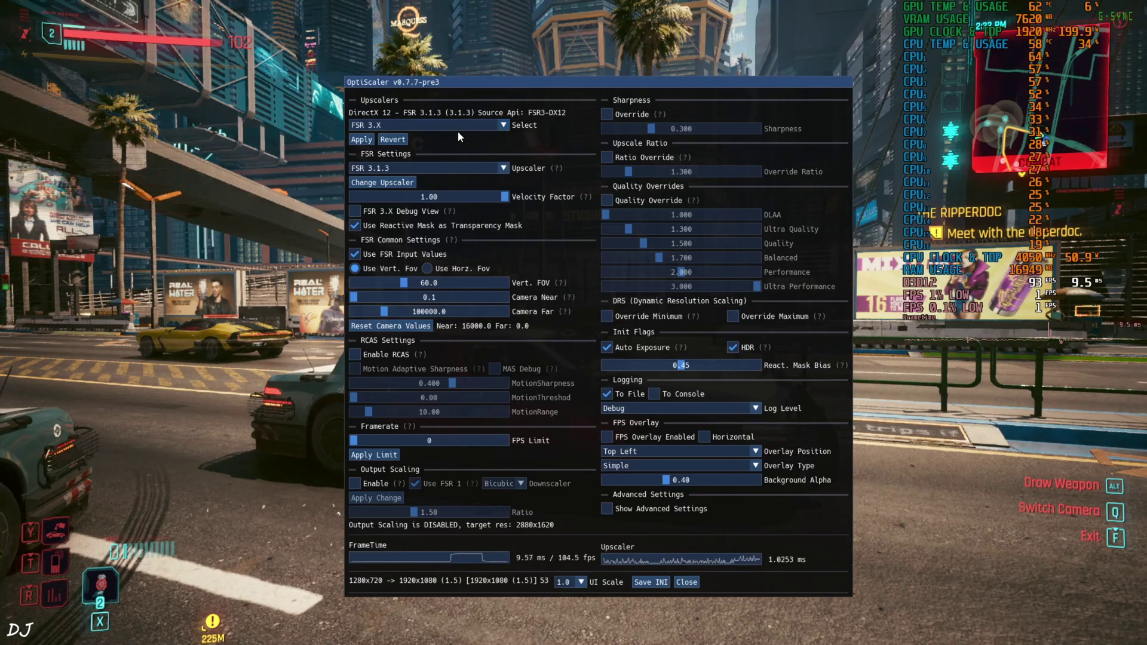
click(691, 583)
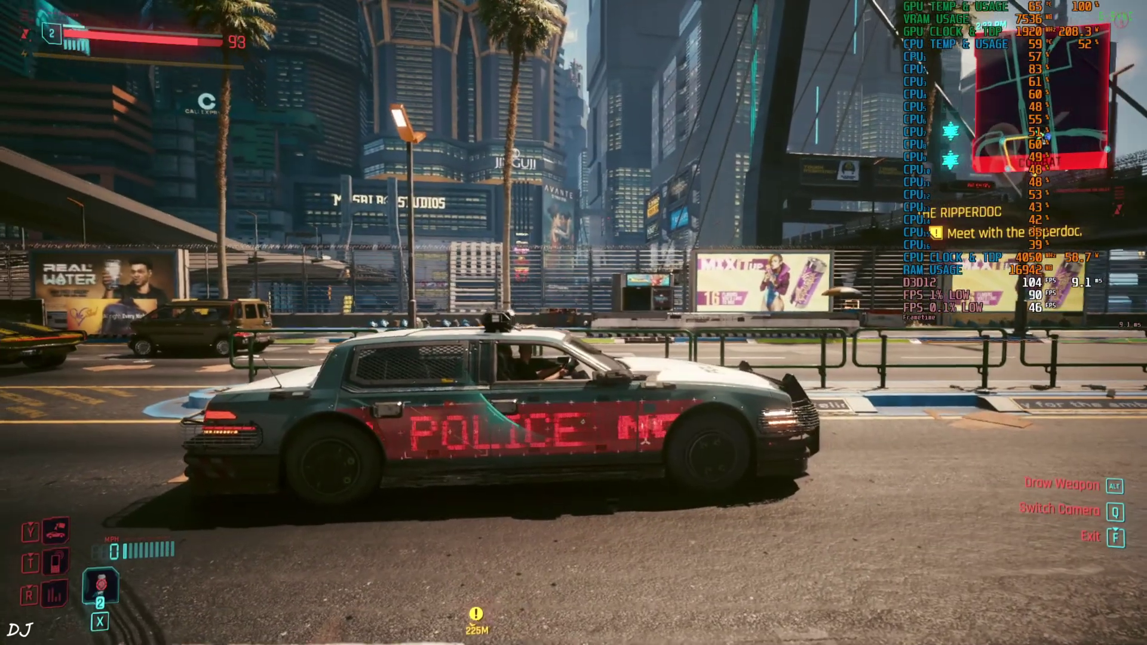
Step: Reopen the OptiScaler overlay, apply XeSS as the upscaler, and hide the overlay to return to gameplay
key(Insert)
click(439, 124)
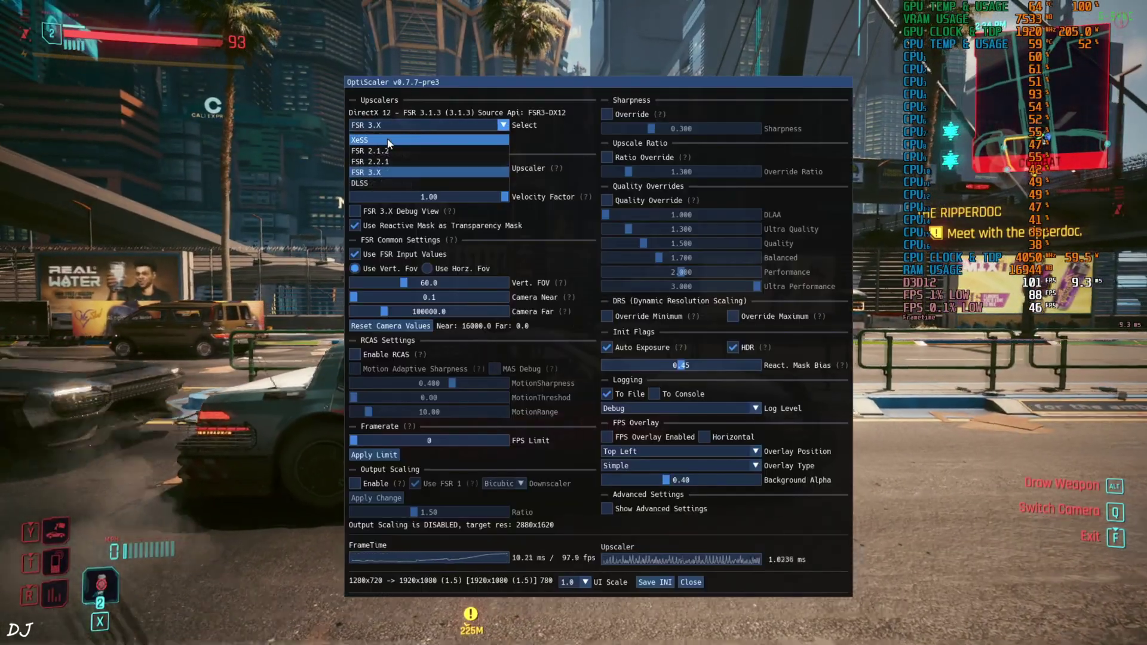
click(387, 139)
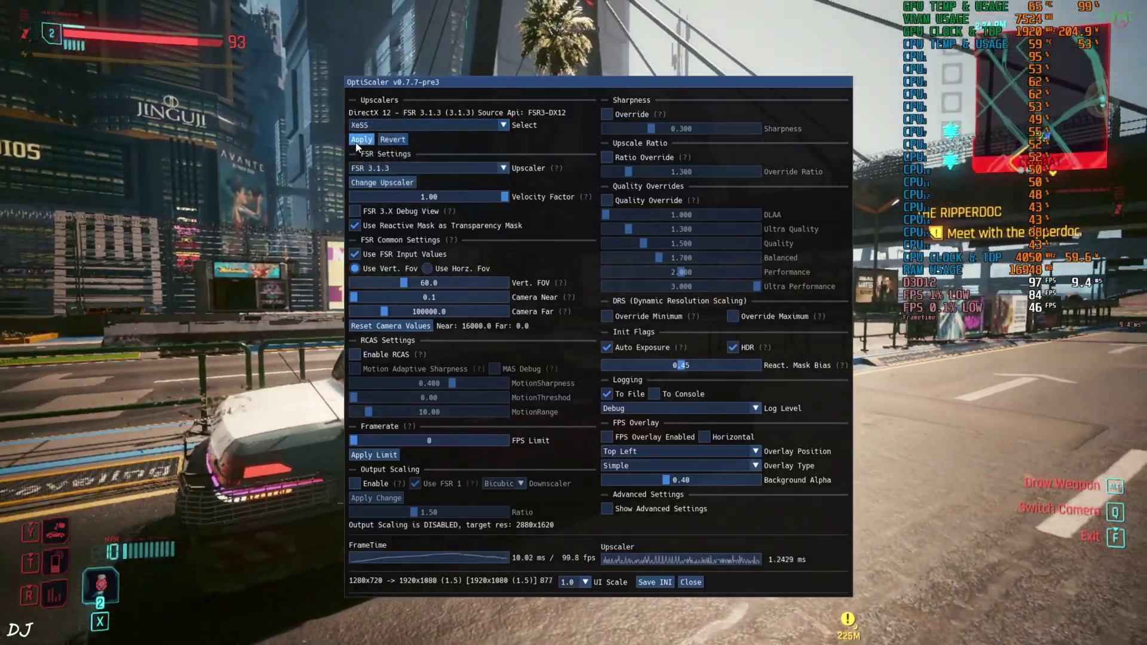
click(358, 142)
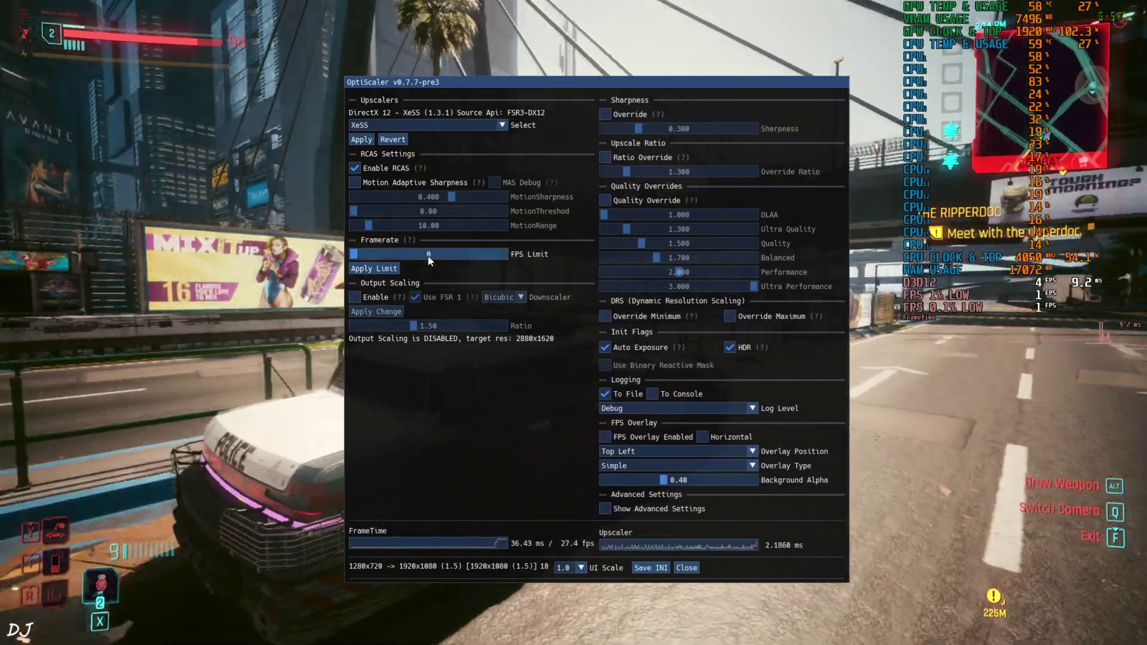
key(Insert)
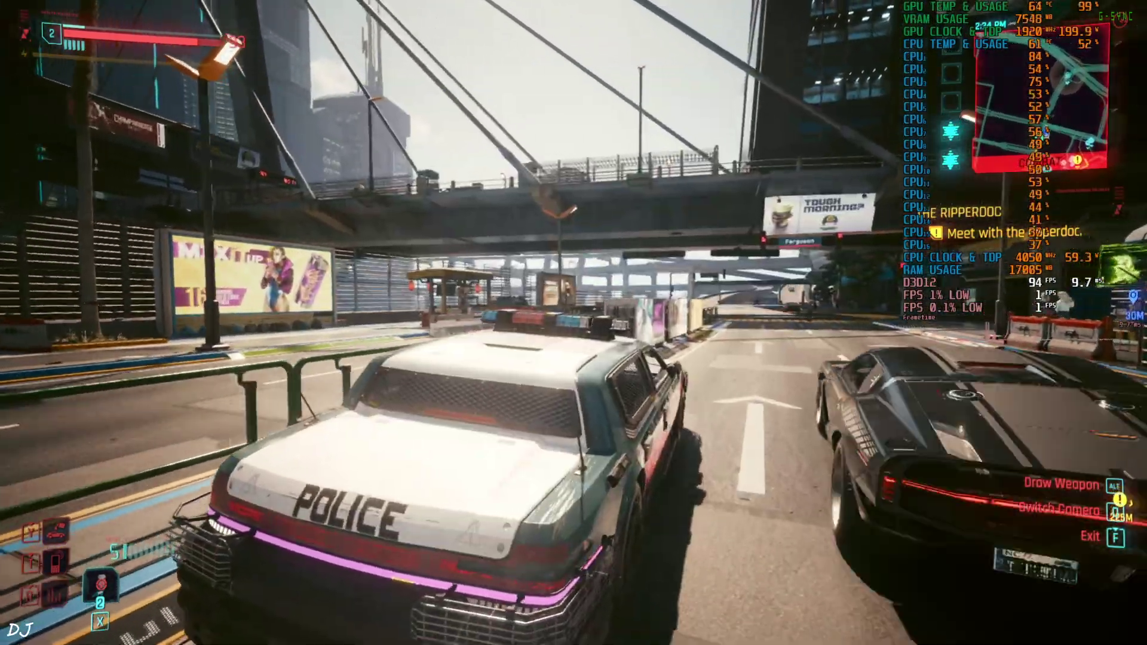